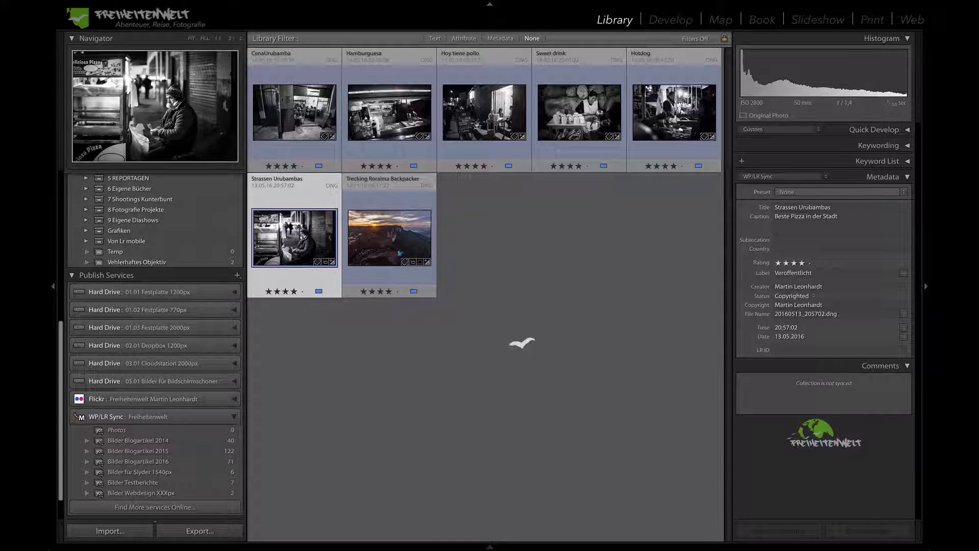
Step: In the browser, view the blog's public front page, then return to the WordPress Media Library
key(super+Tab)
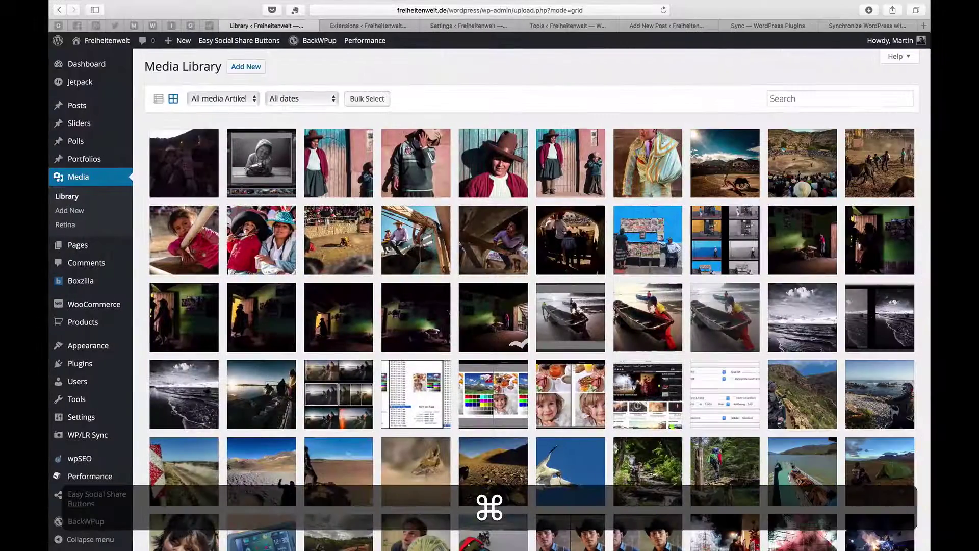
click(209, 37)
click(229, 72)
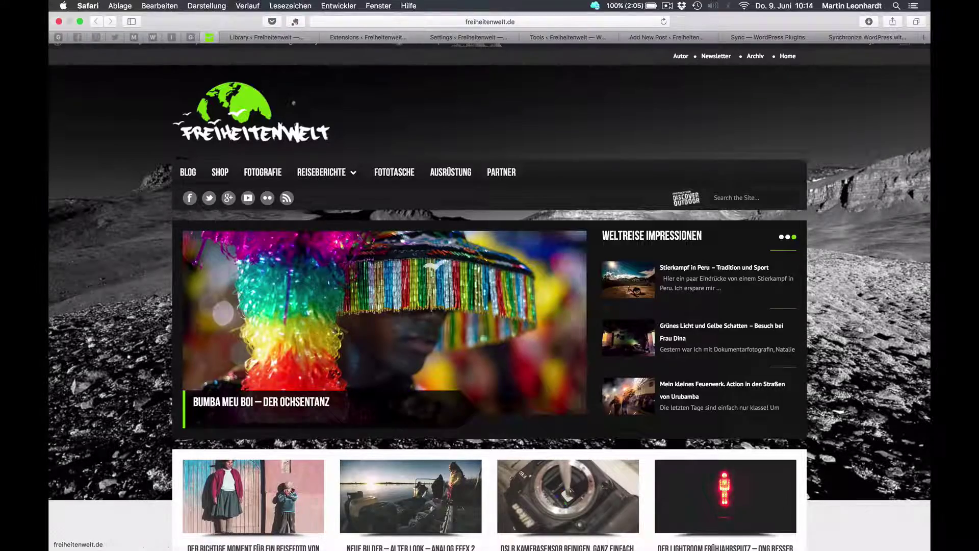
scroll(489, 275, down, 15)
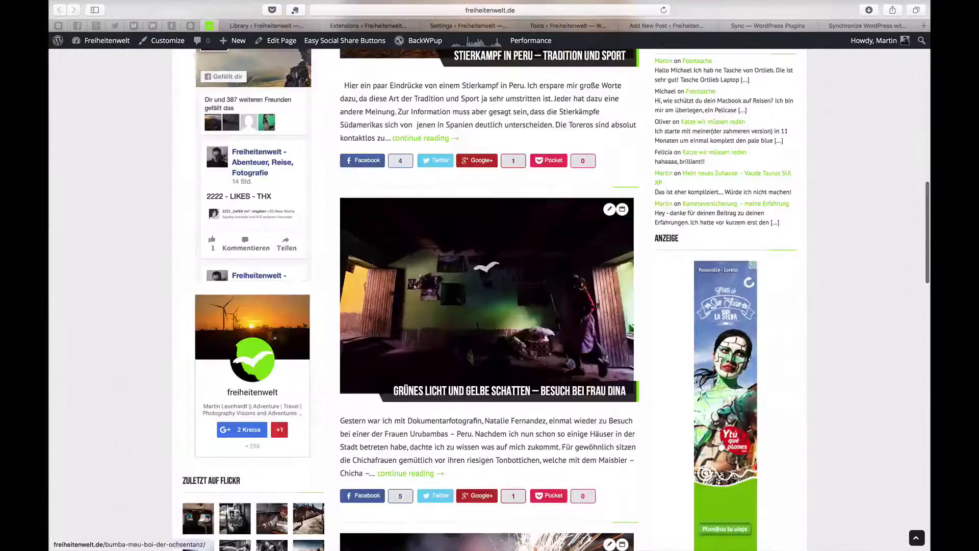
scroll(490, 298, up, 15)
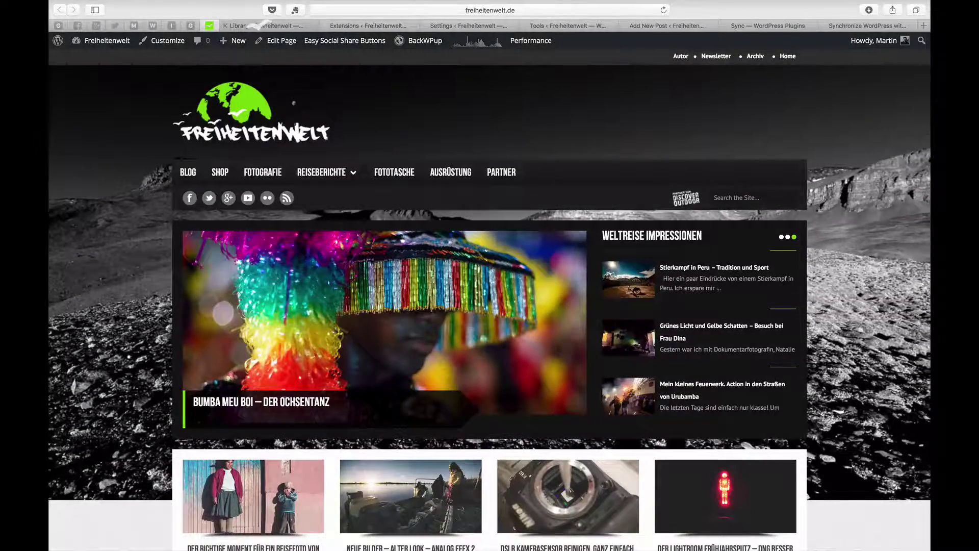
click(253, 25)
mouse_move(58, 41)
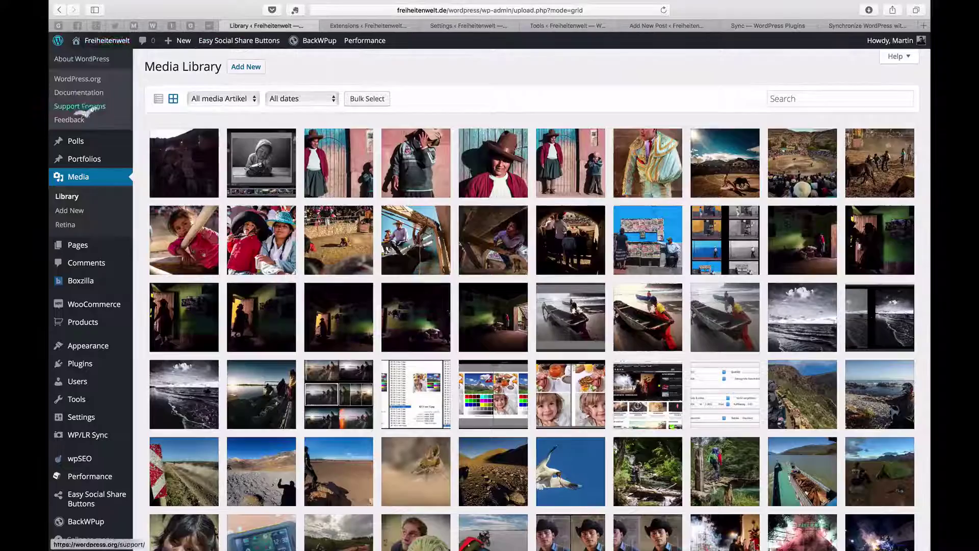
scroll(280, 181, down, 2)
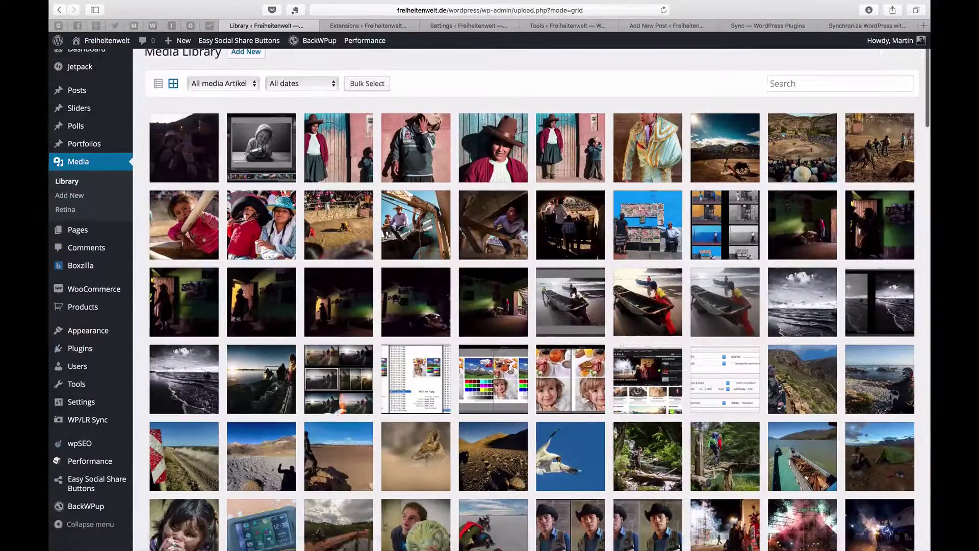
scroll(531, 301, down, 10)
scroll(530, 301, up, 15)
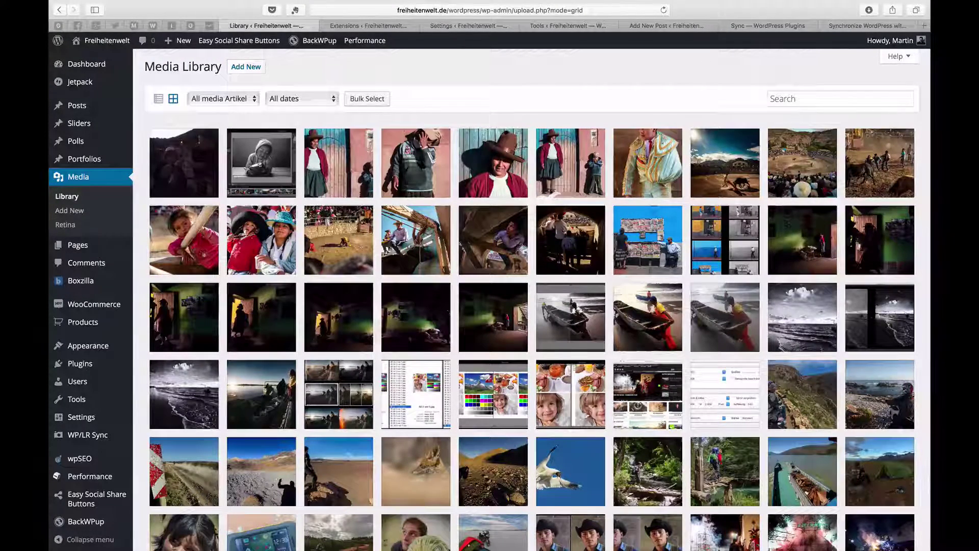
Step: Back in Lightroom, expand the WP/LR Sync publish service to reveal its blog collections
key(super+Tab)
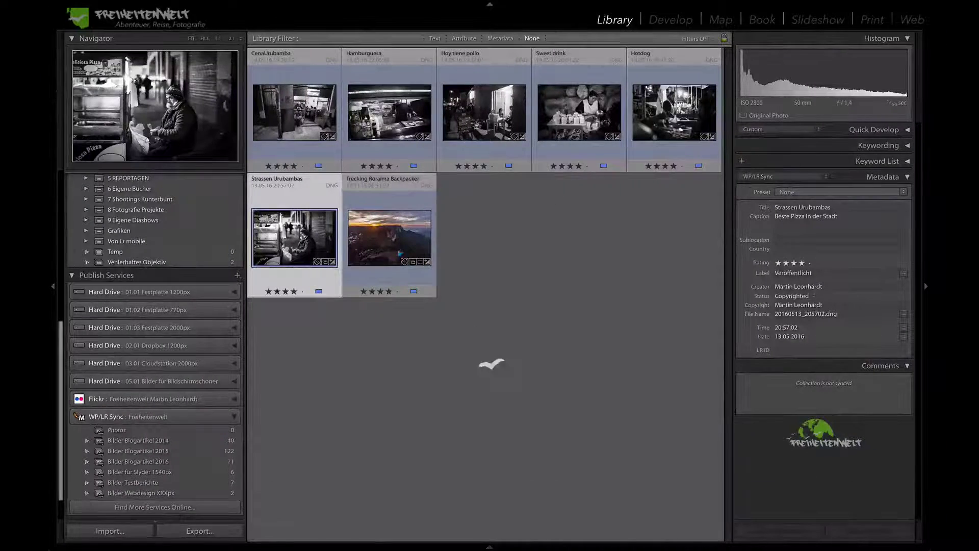
key(super+Tab)
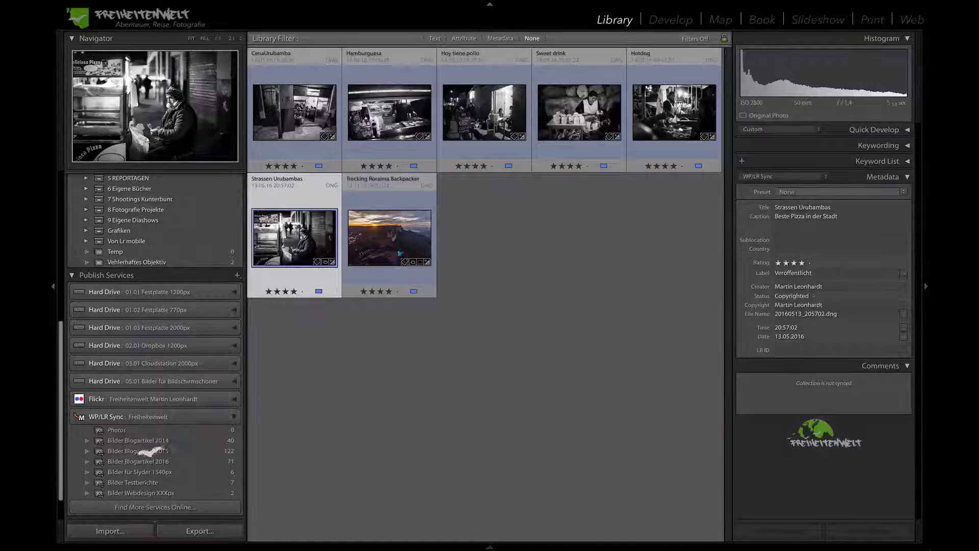
scroll(152, 276, up, 1)
scroll(155, 277, up, 4)
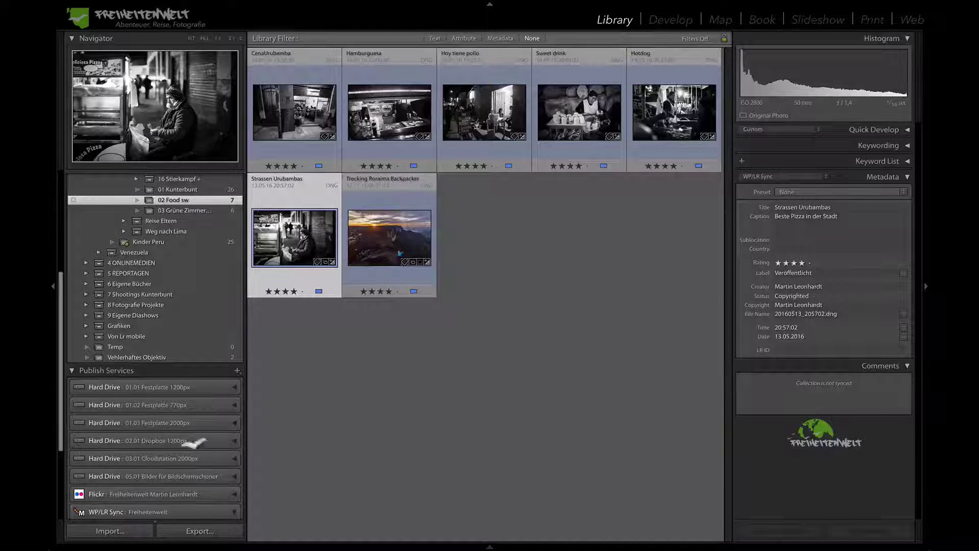
click(193, 512)
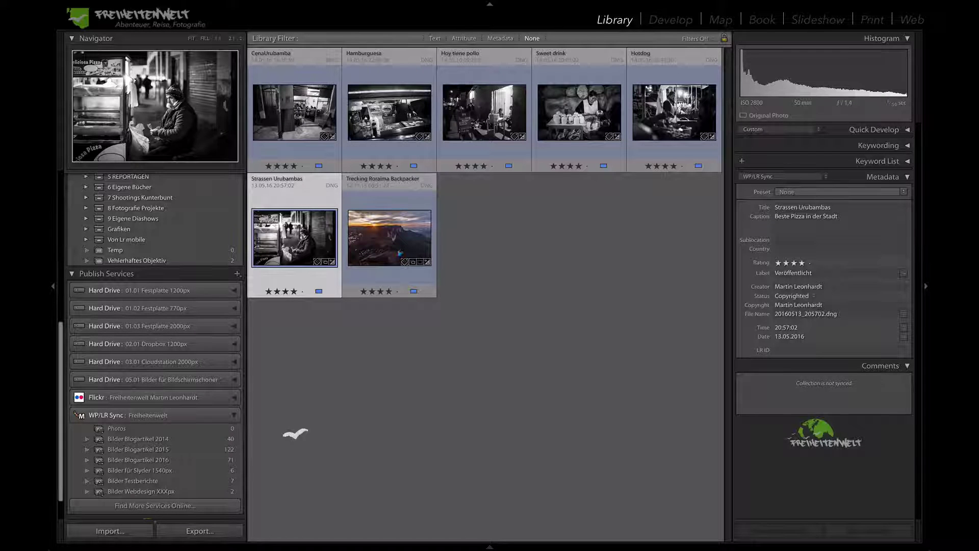
scroll(209, 474, down, 2)
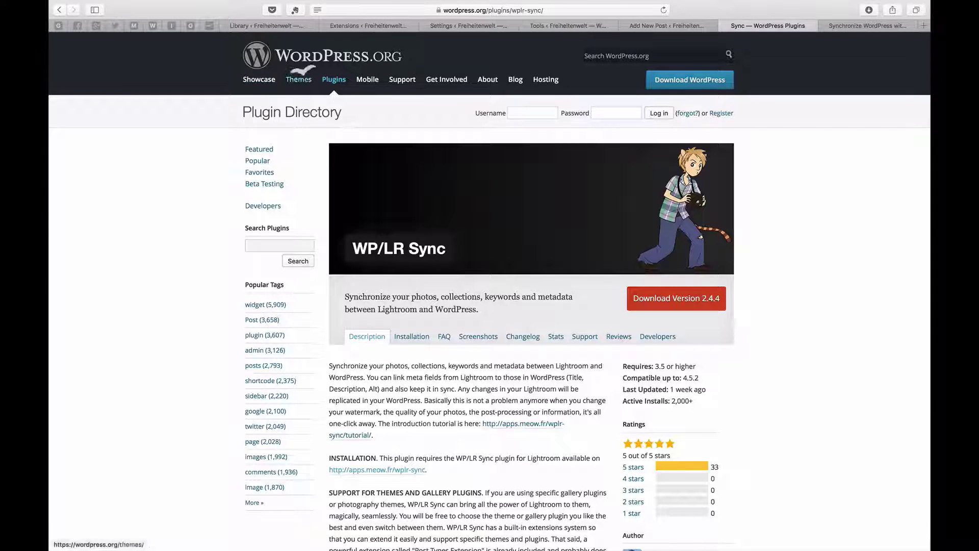
Step: Scroll the WordPress.org WP/LR Sync listing, then go to the plugin's Meow Apps page
scroll(530, 337, down, 5)
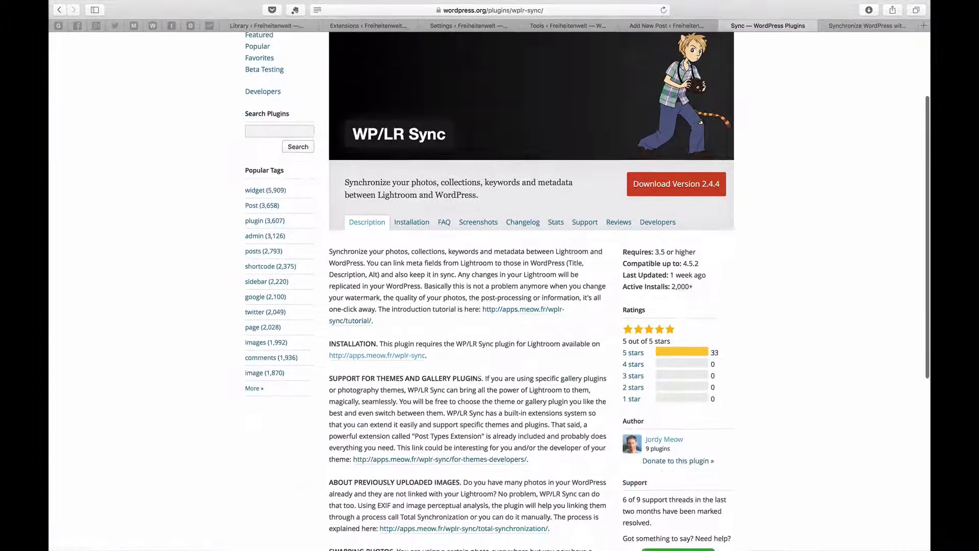
scroll(531, 336, up, 5)
scroll(531, 336, down, 5)
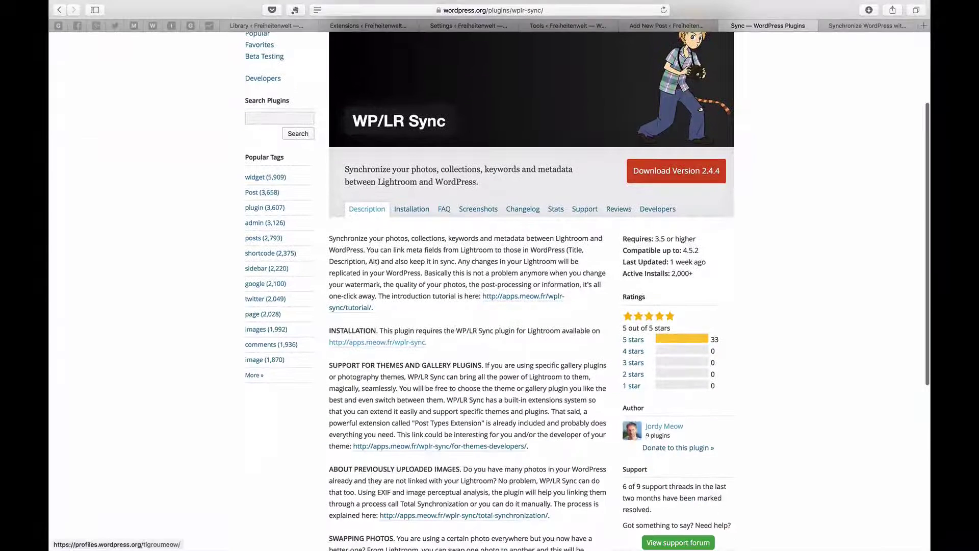
click(867, 25)
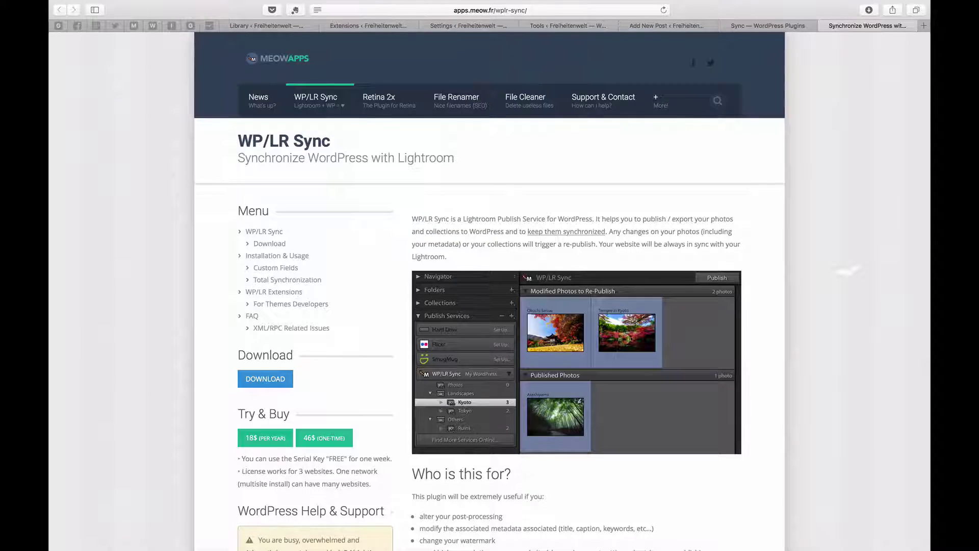
scroll(489, 291, down, 5)
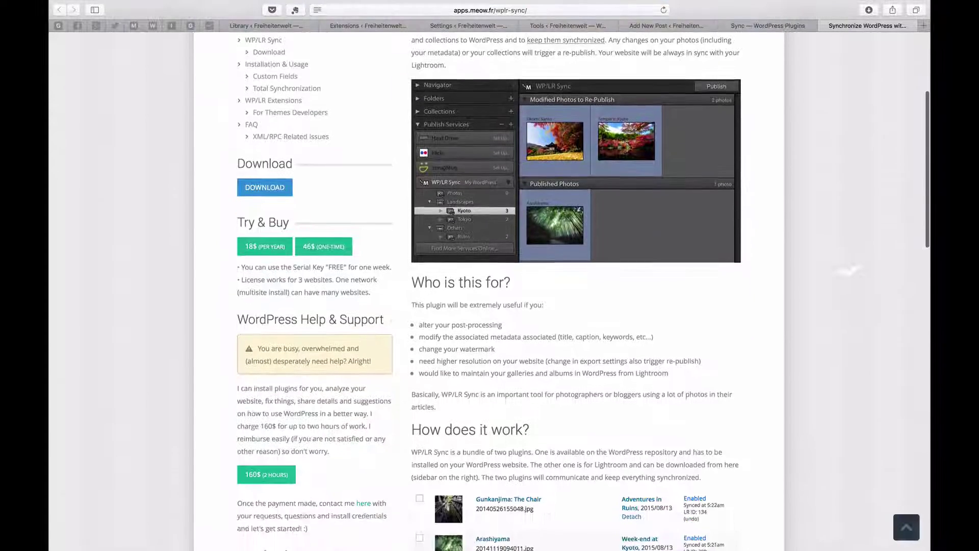
scroll(489, 290, down, 7)
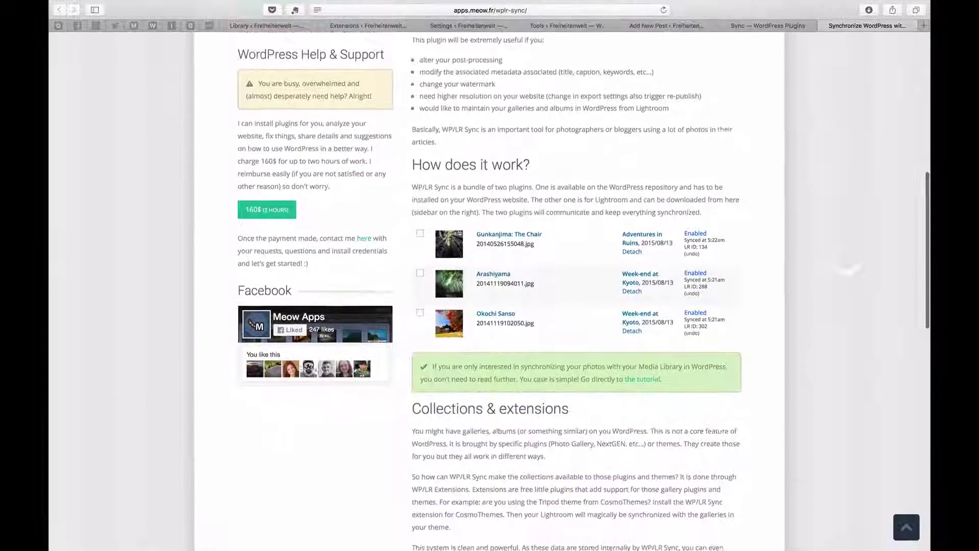
scroll(849, 270, down, 15)
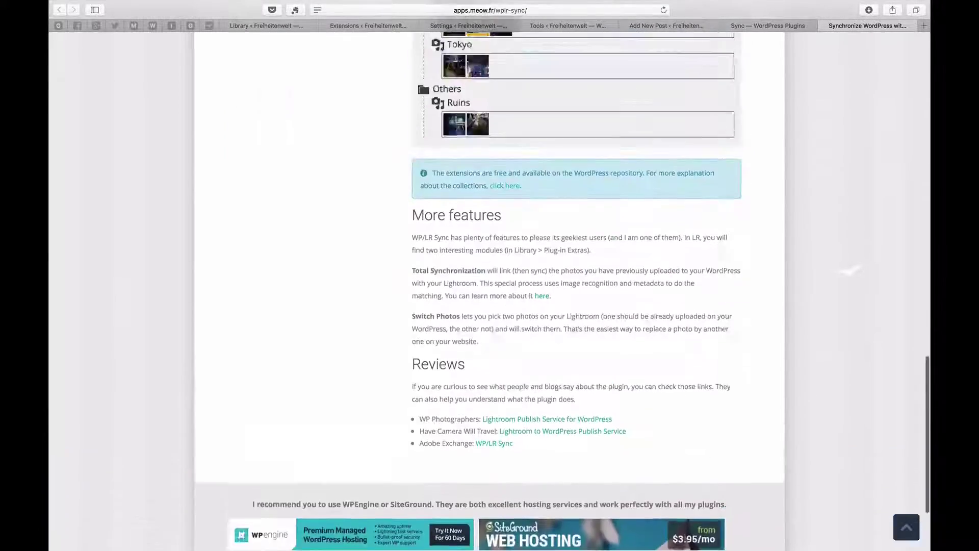
scroll(848, 269, up, 17)
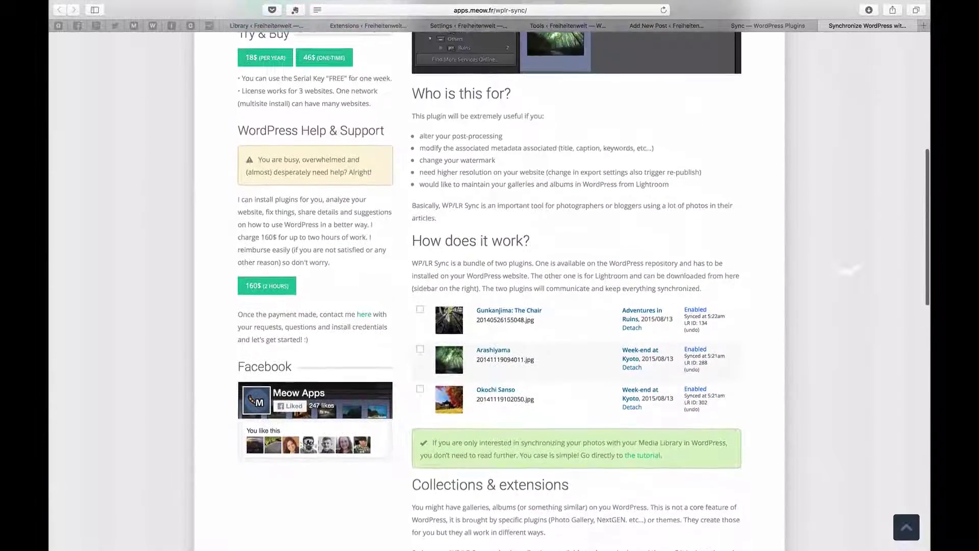
scroll(849, 269, up, 8)
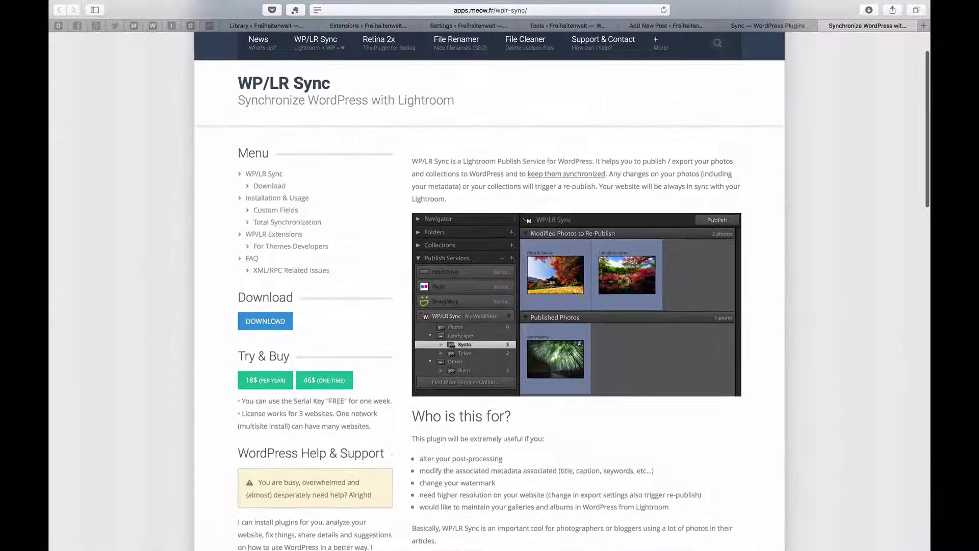
scroll(449, 343, down, 5)
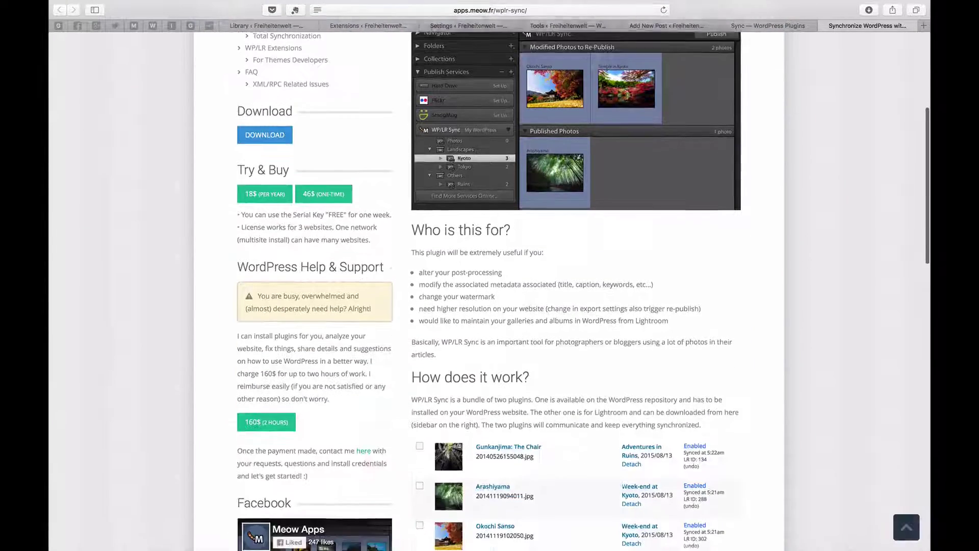
scroll(553, 390, down, 15)
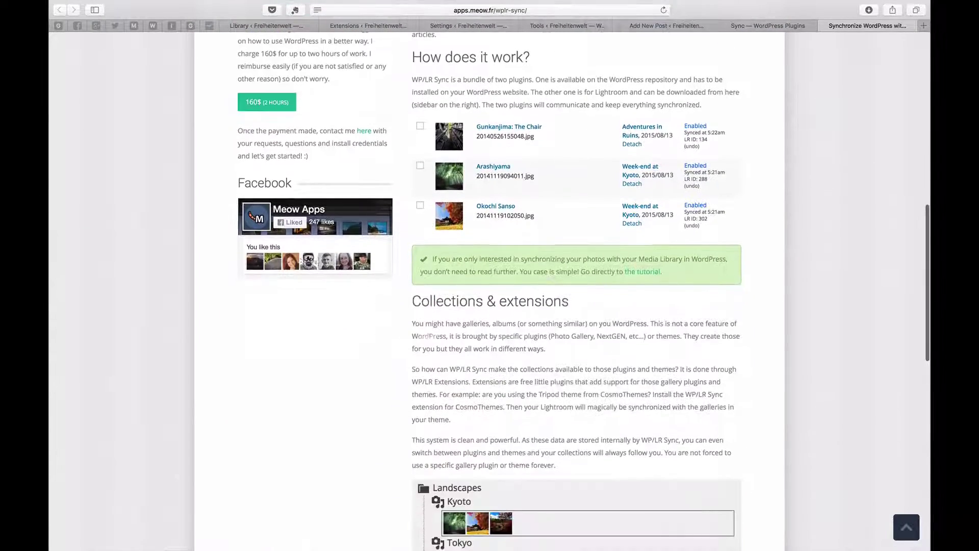
scroll(576, 291, down, 1)
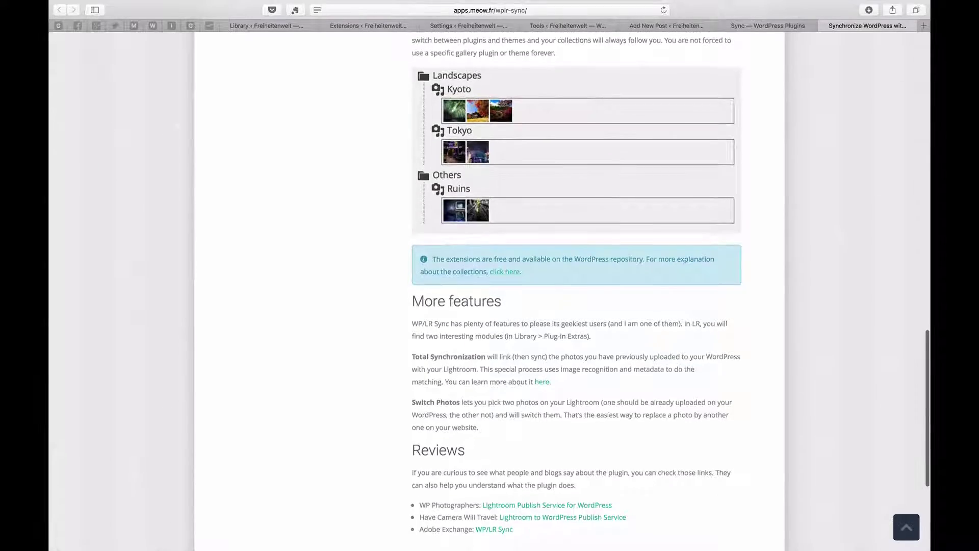
scroll(576, 290, up, 10)
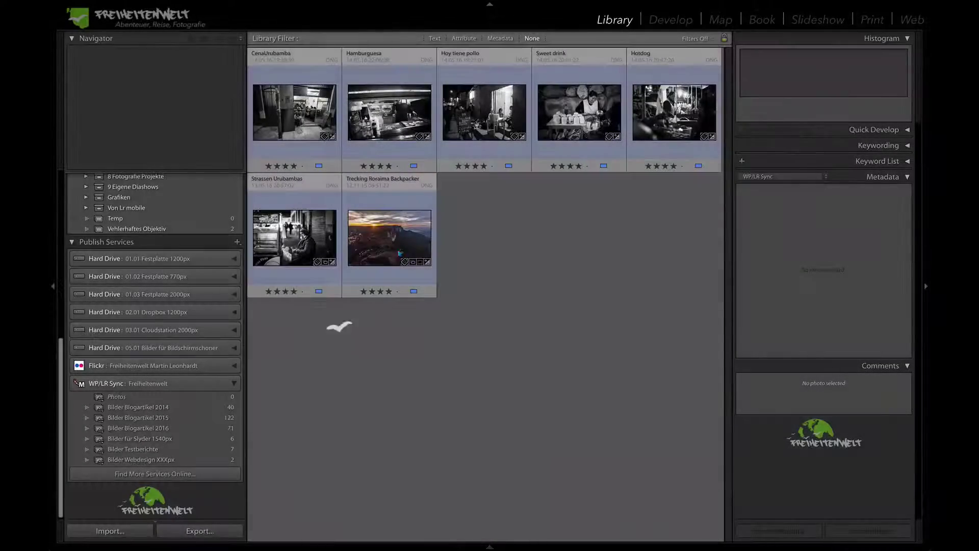
Step: Compare the six selected food photos, then drag them into Bilder Blogartikel 2016, raising it to 77
click(293, 243)
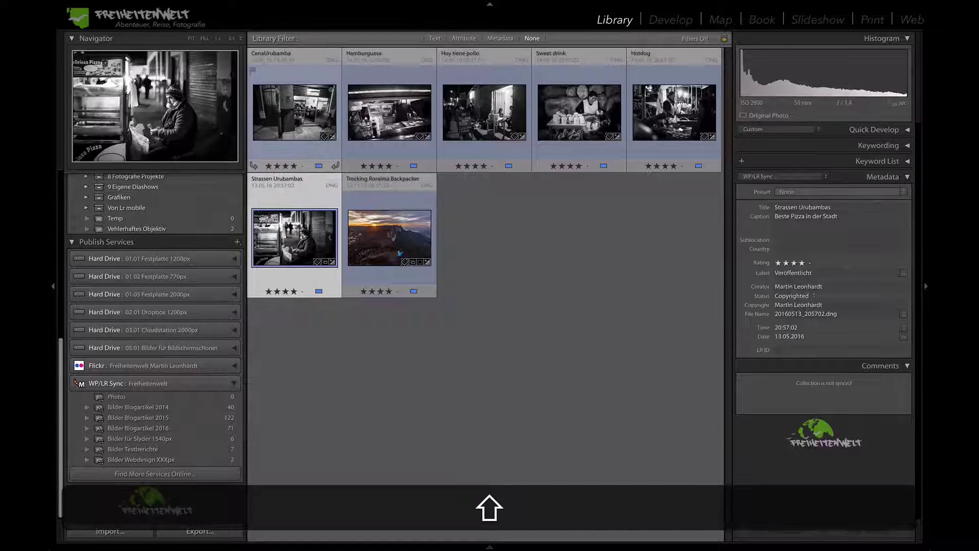
key(n)
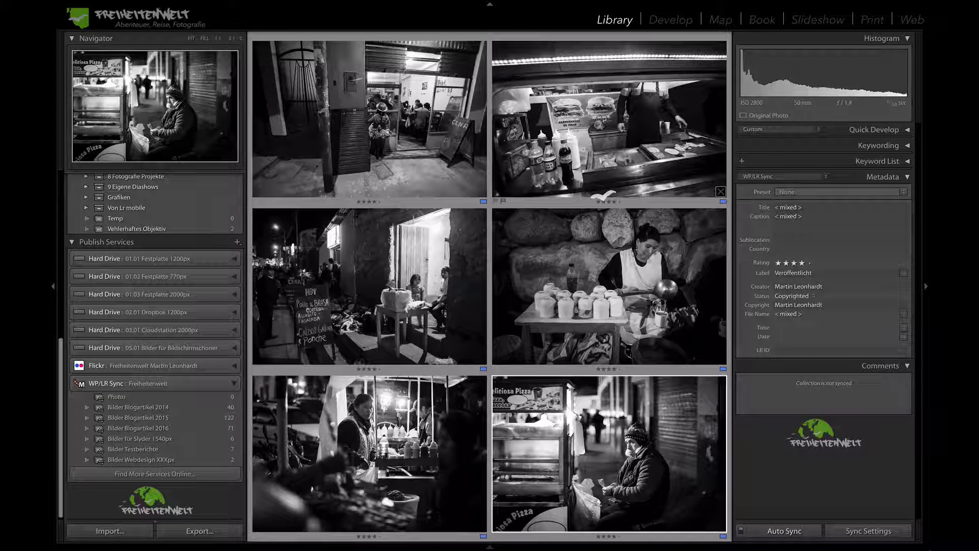
key(g)
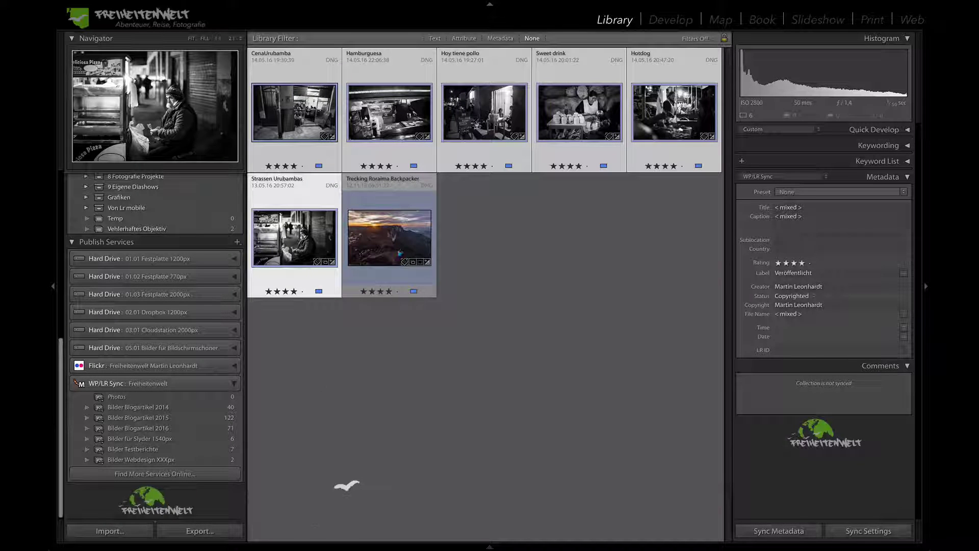
scroll(144, 343, up, 8)
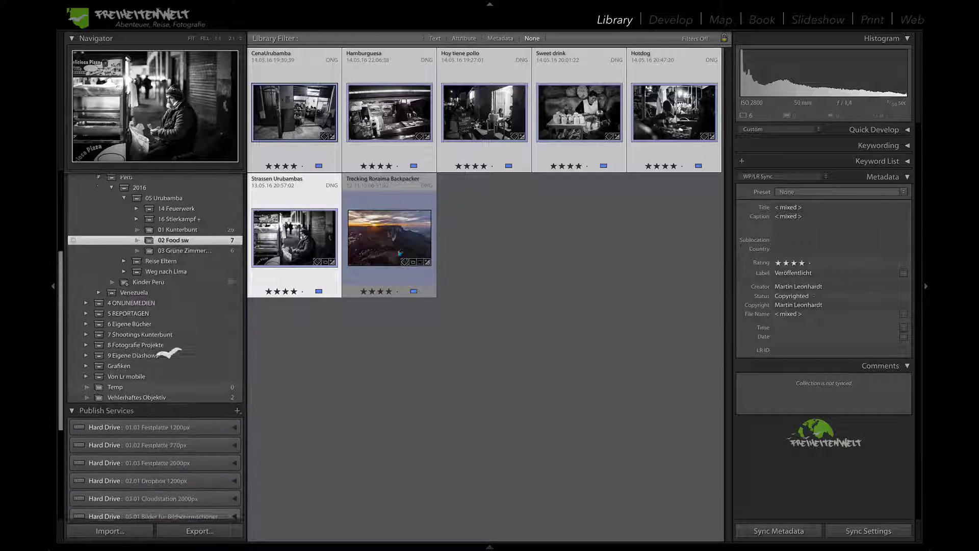
scroll(168, 245, down, 8)
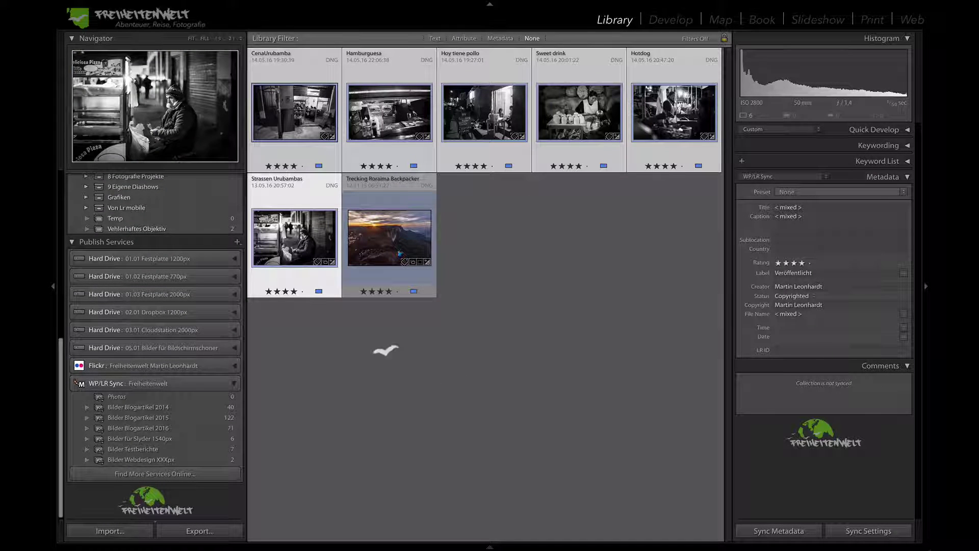
drag(280, 227, 169, 428)
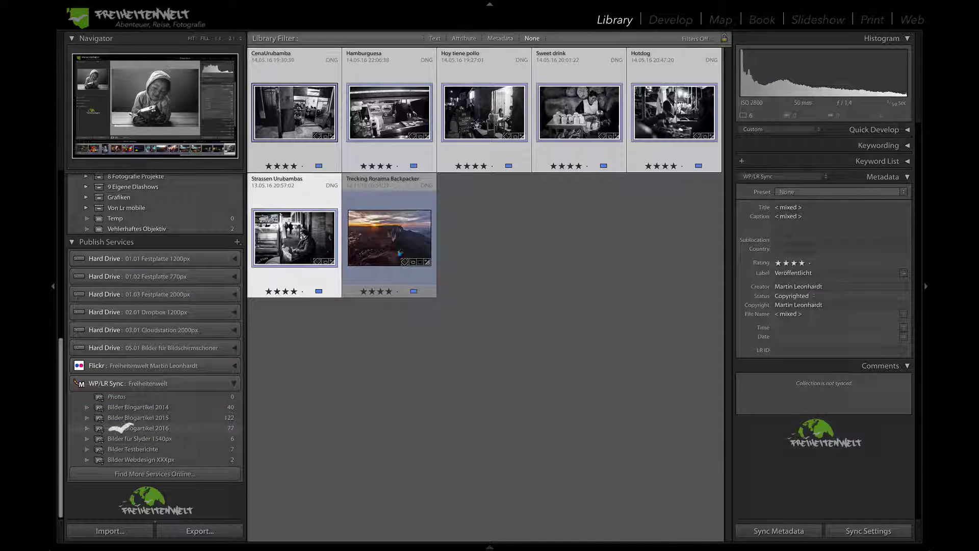
Step: In Bilder Blogartikel 2016, check the new photos' captions unchanged and publish the six new photos
click(84, 428)
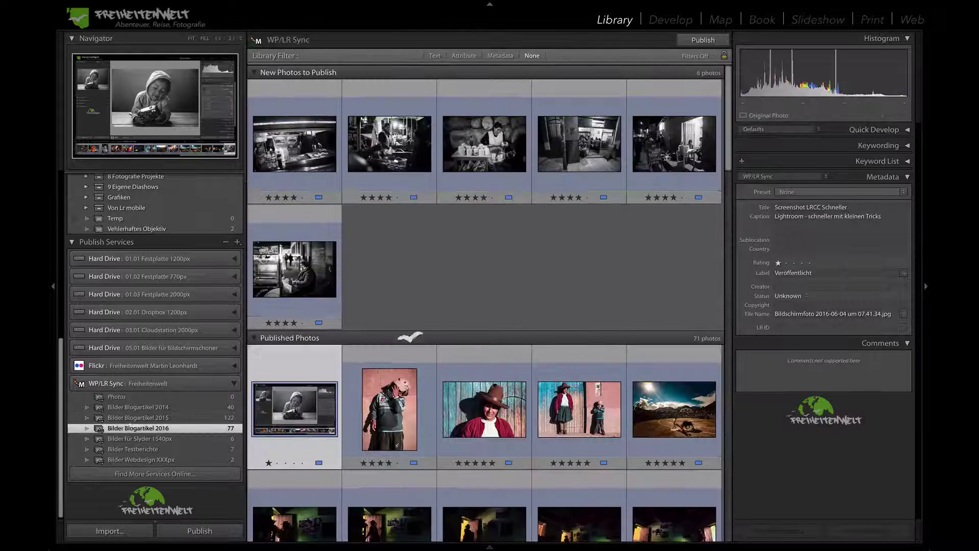
click(579, 148)
click(484, 148)
click(637, 176)
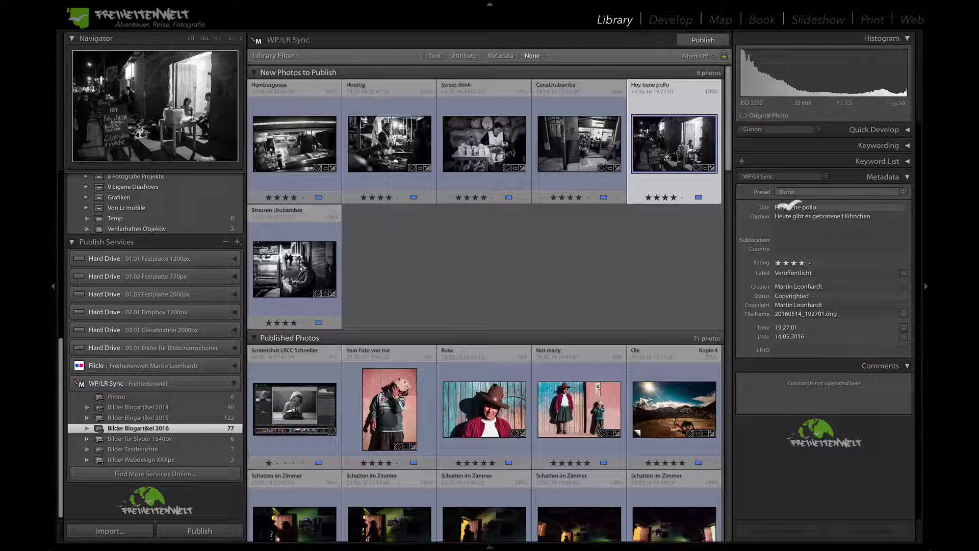
click(822, 219)
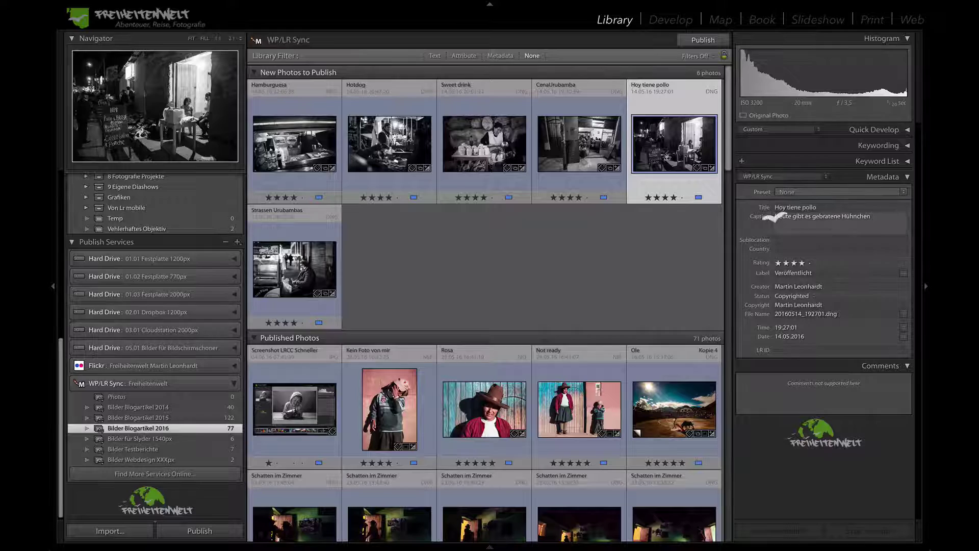
click(457, 286)
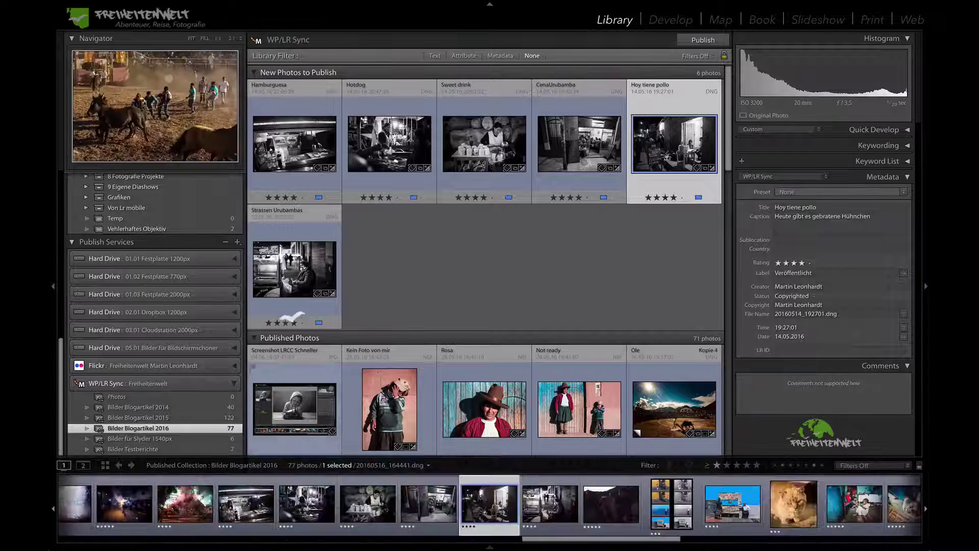
click(196, 530)
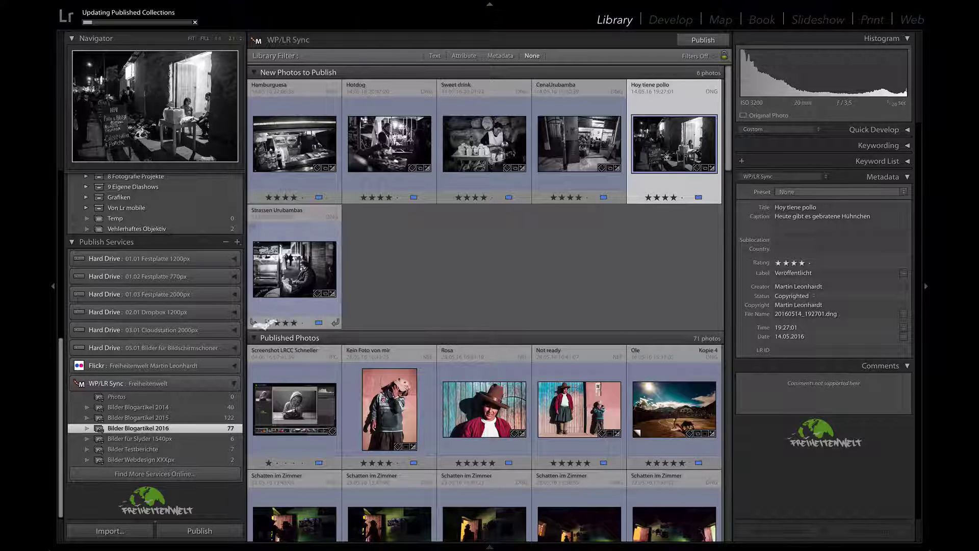
Step: Review the WP/LR Sync settings in the Publishing Manager, keeping IPTC Title as the title source
click(237, 242)
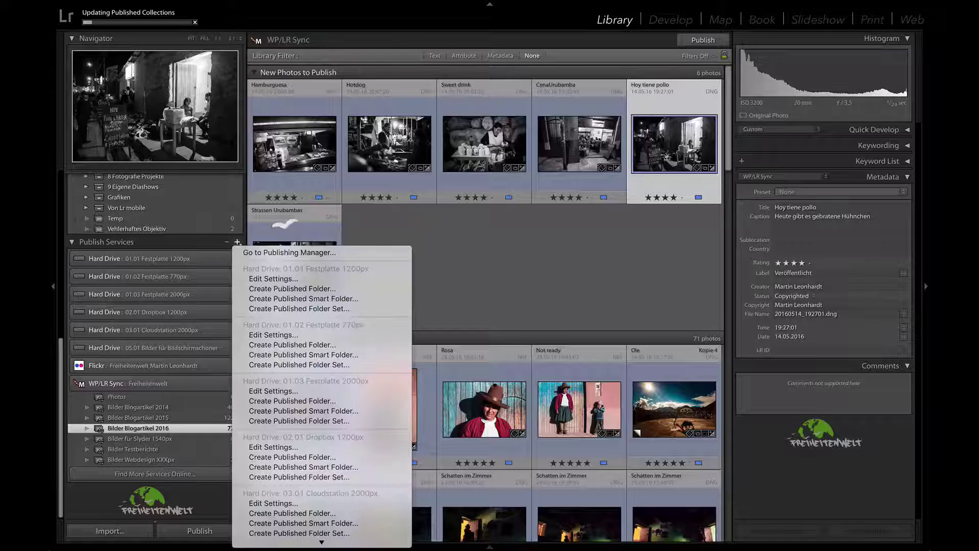
click(336, 236)
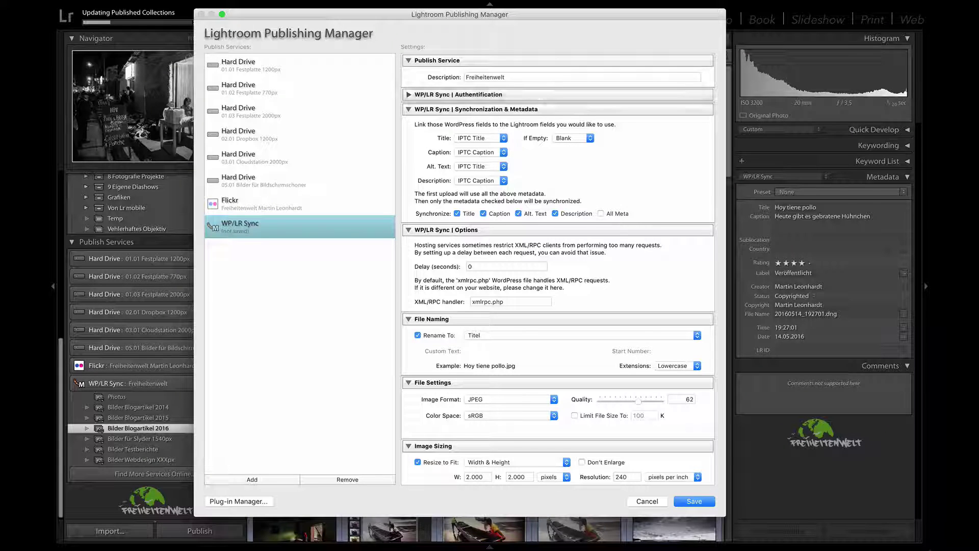
scroll(557, 270, down, 3)
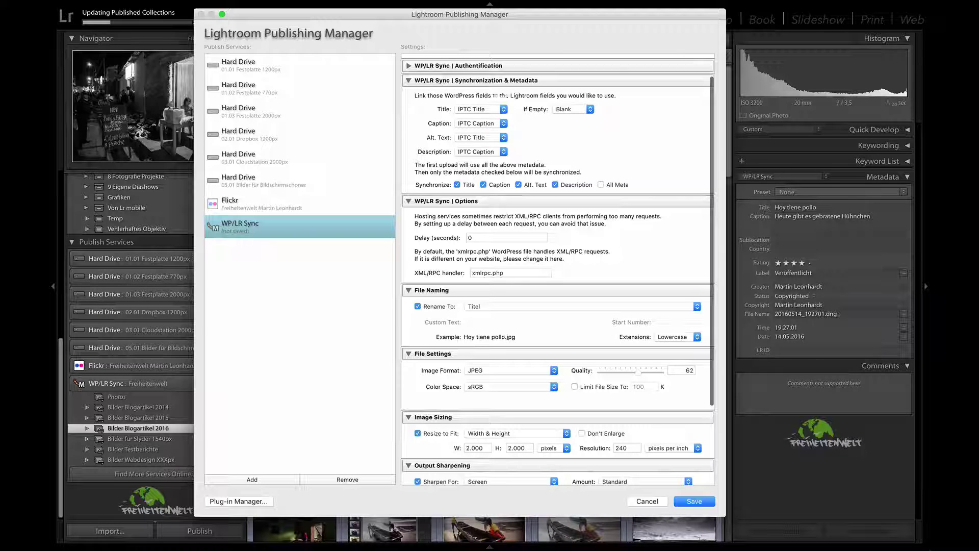
click(503, 109)
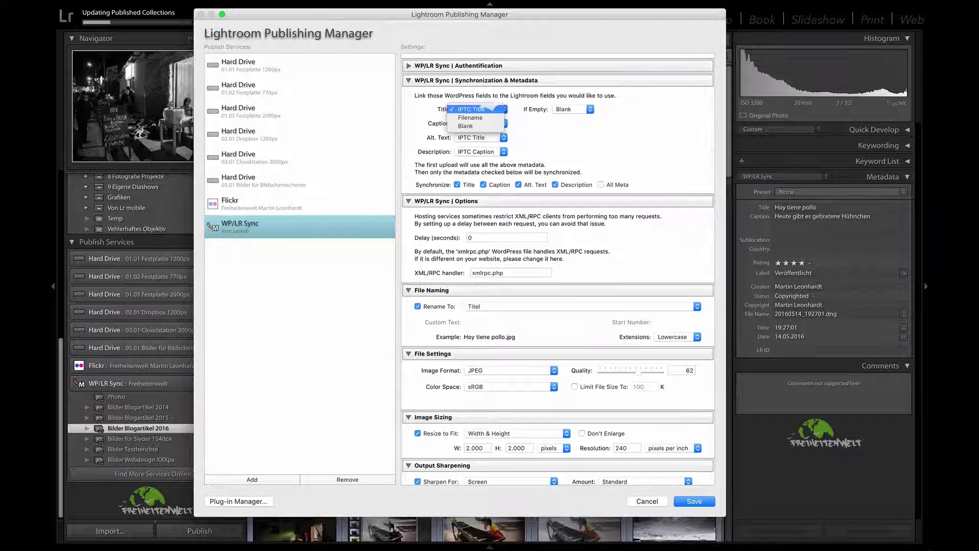
click(480, 109)
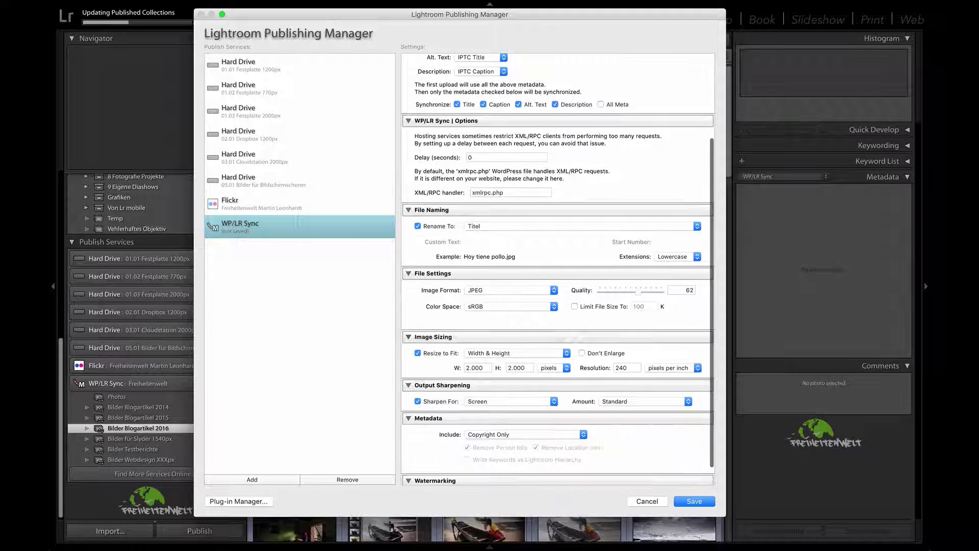
scroll(579, 306, down, 3)
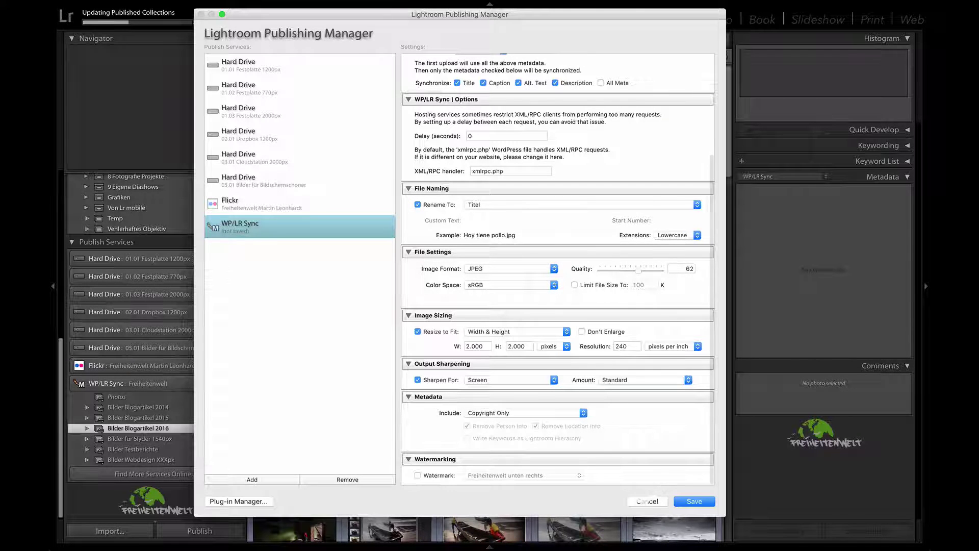
Step: Create a second WP/LR Sync connection and expand its Authentification settings
click(247, 479)
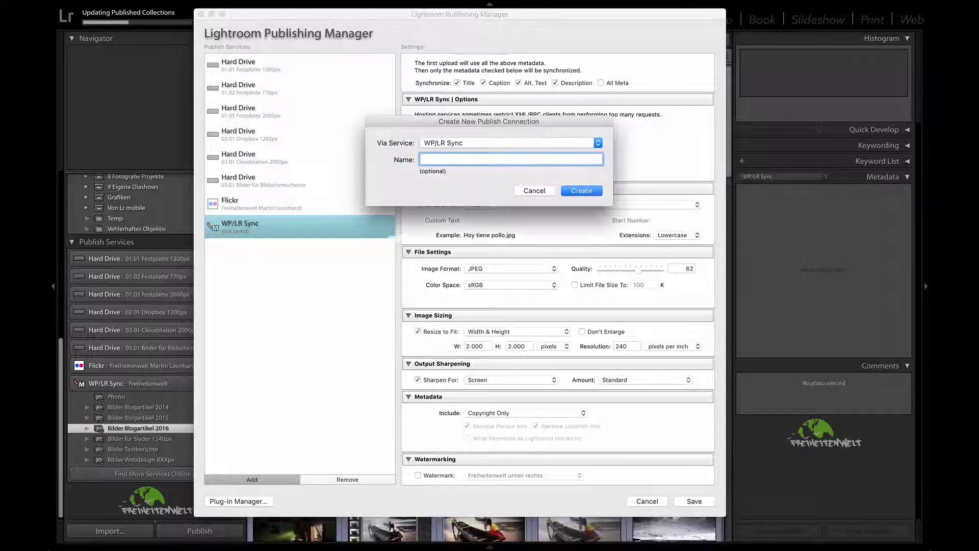
click(582, 191)
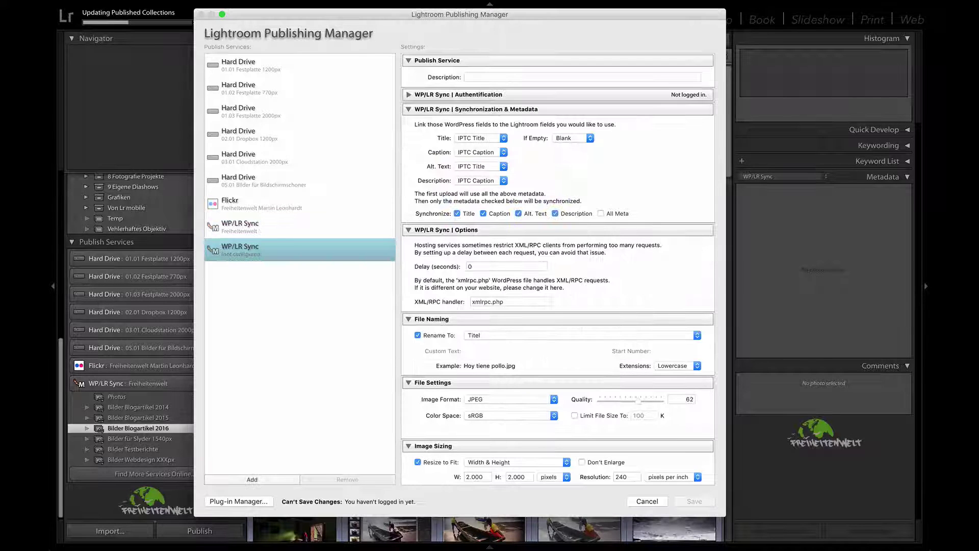
click(414, 95)
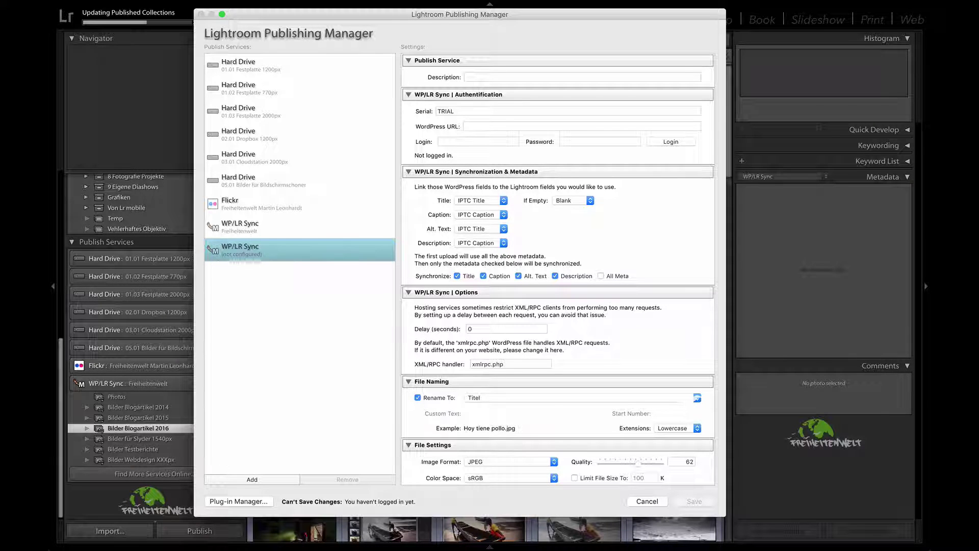
Step: Cancel the Publishing Manager and, in Safari, visit the Media Library and WP/LR Sync Extensions pages
click(647, 501)
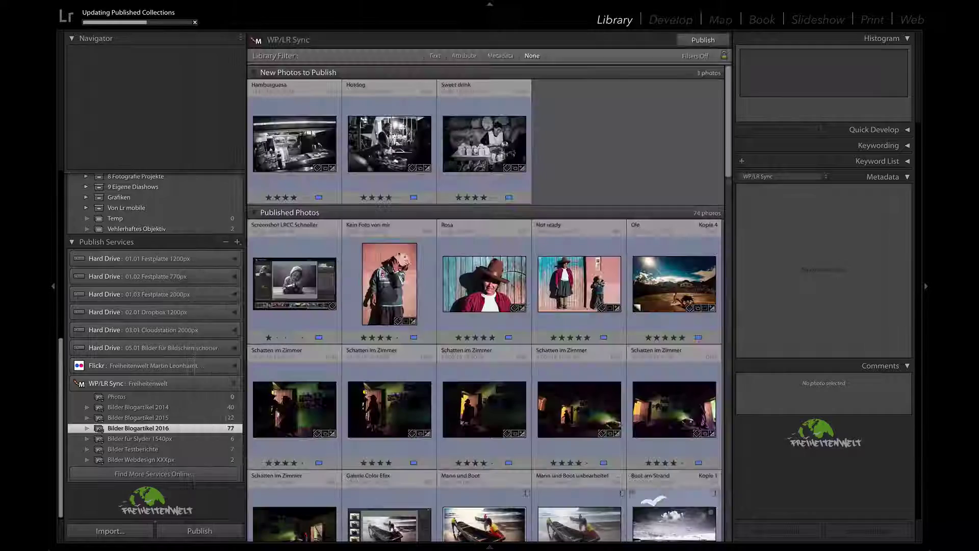
key(super+Tab)
key(super+Tab)
key(super+Tab)
key(super+Tab)
key(super+Tab)
key(super+Tab)
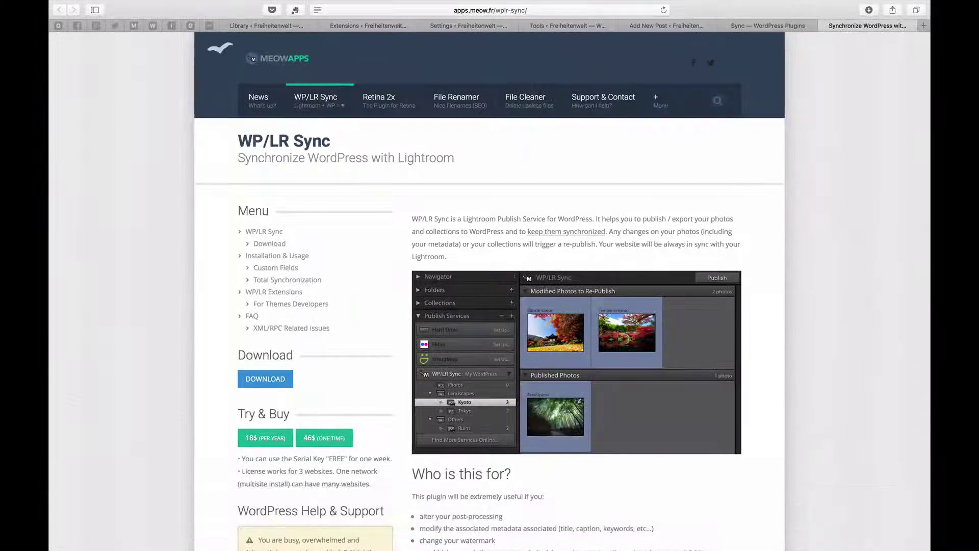
click(263, 25)
click(373, 26)
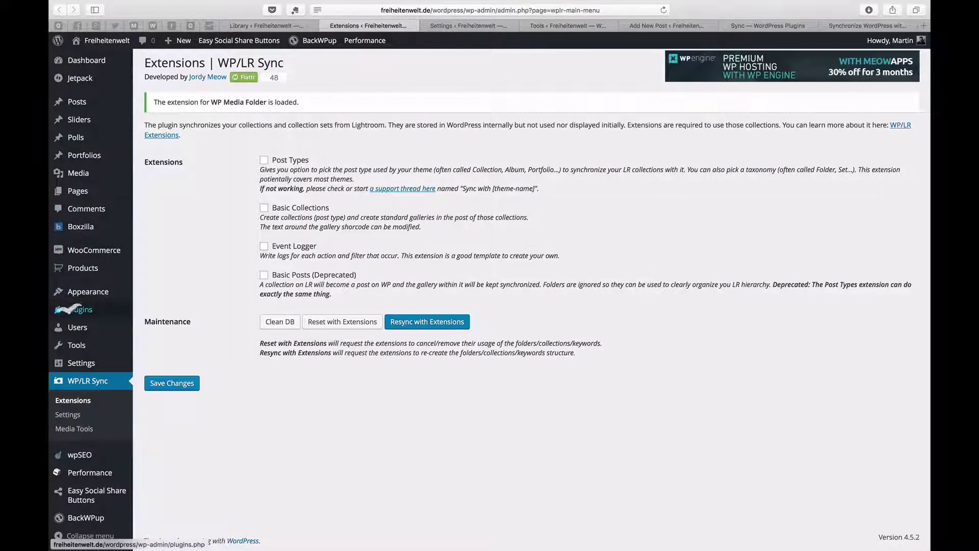
mouse_move(85, 309)
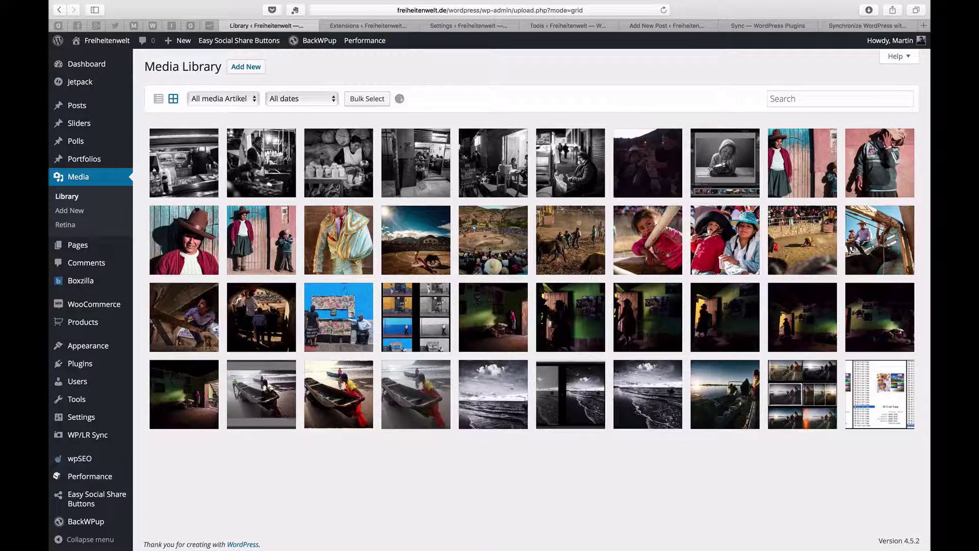
Step: In the street-food draft post, start a new paragraph and pick the first six photos via Add Media
click(657, 26)
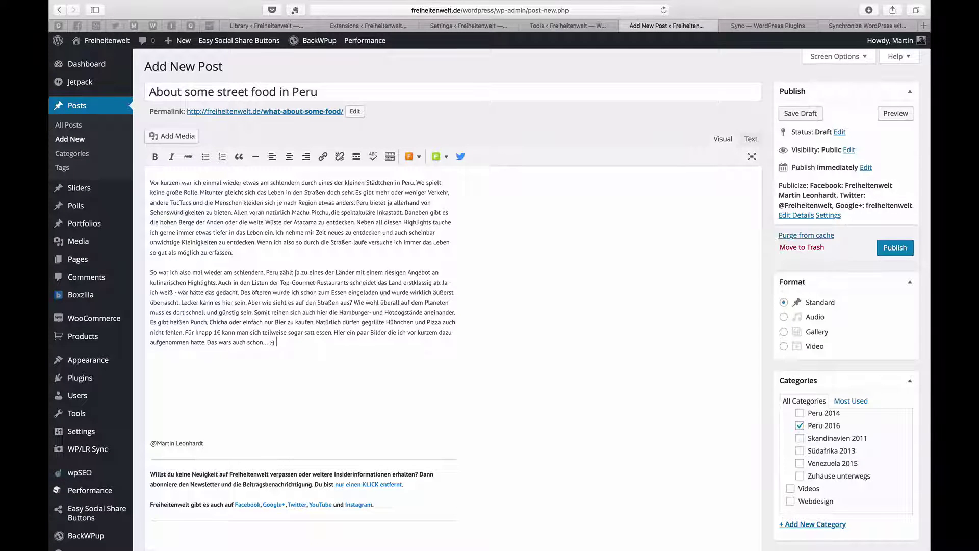
key(Return)
key(Return)
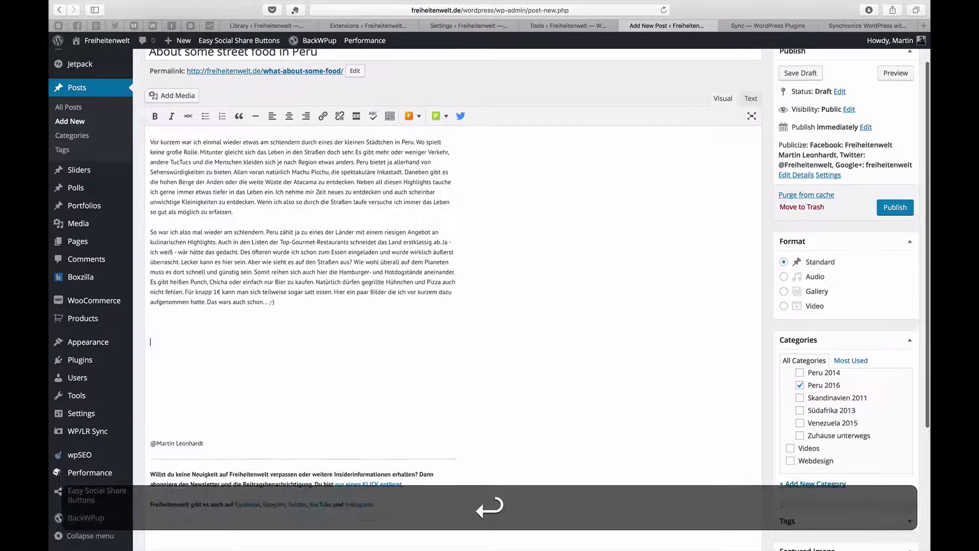
click(169, 95)
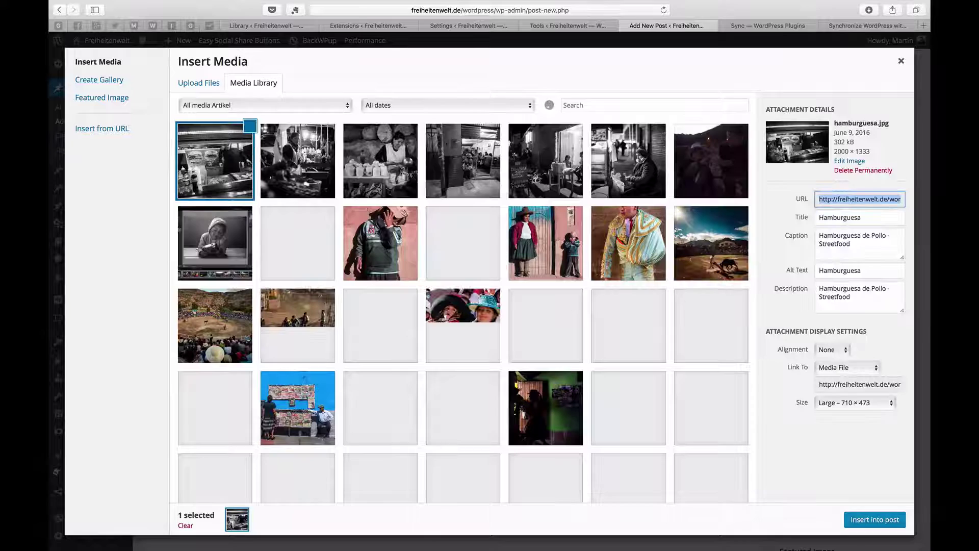
shift+click(628, 161)
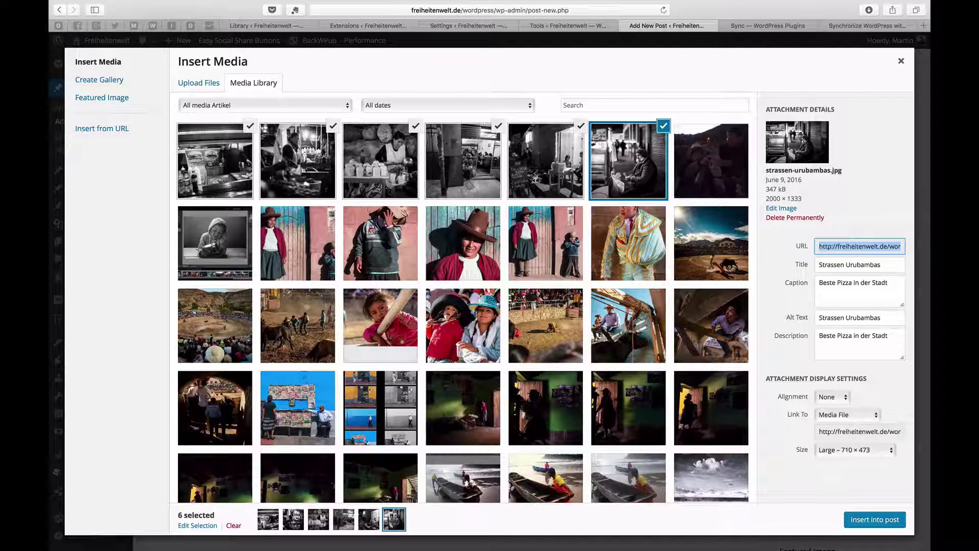
Step: Insert the six selected street-food photos into the post
click(875, 519)
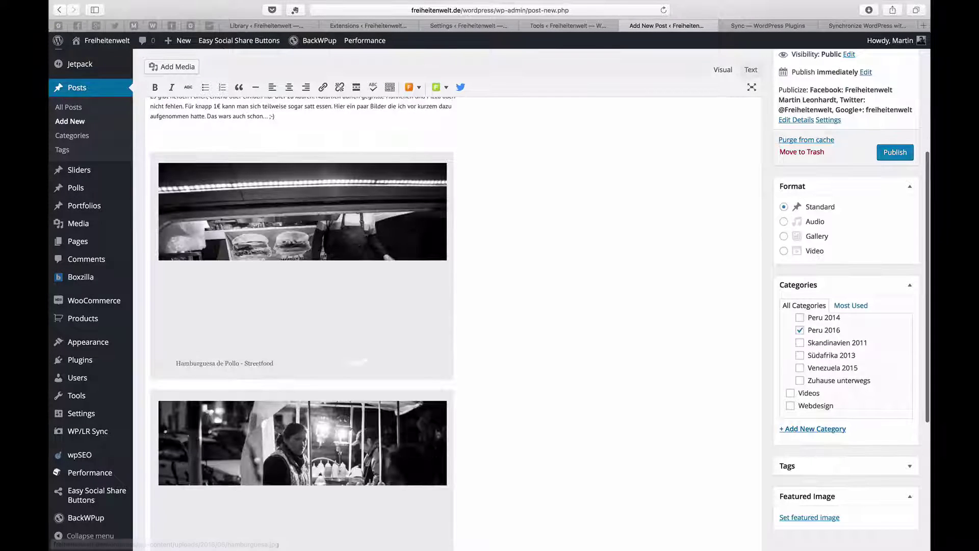
scroll(306, 316, down, 5)
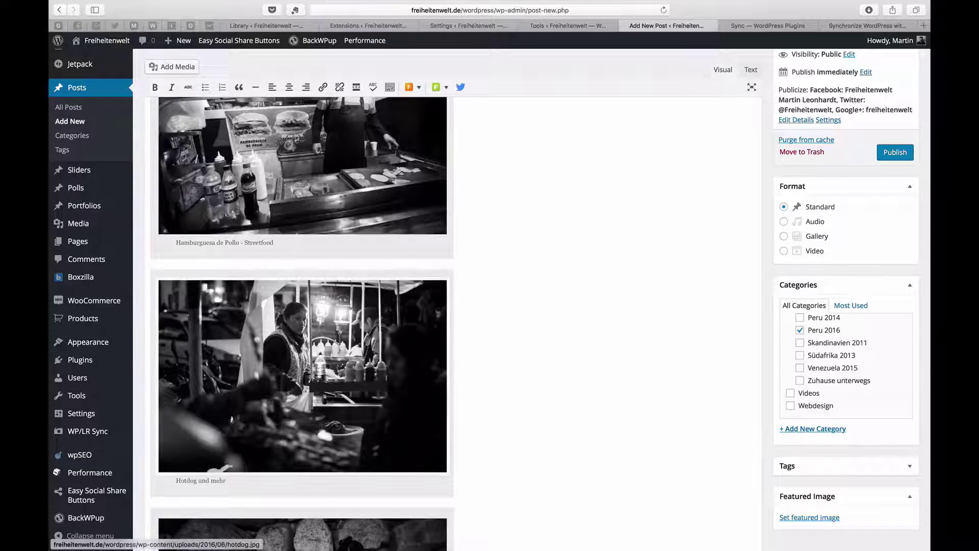
scroll(305, 316, down, 15)
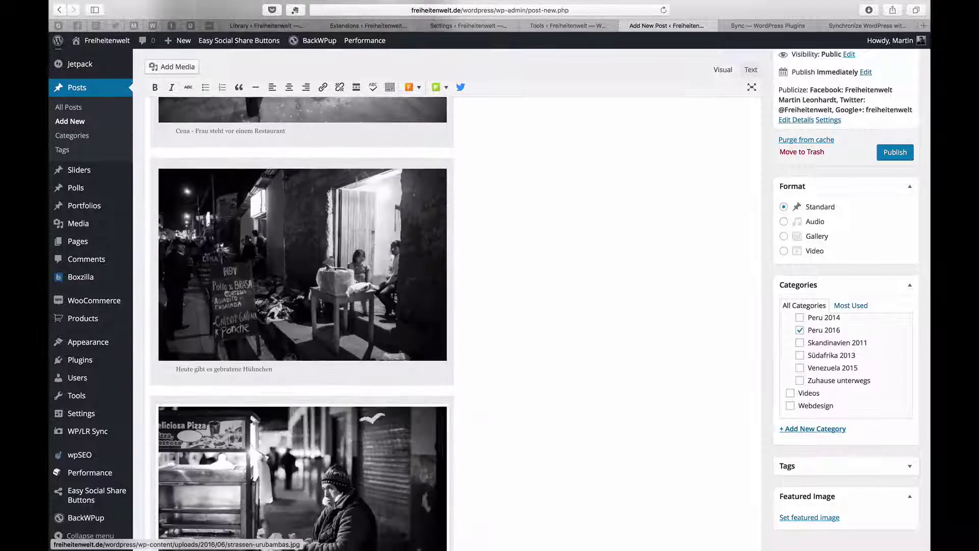
scroll(300, 321, down, 10)
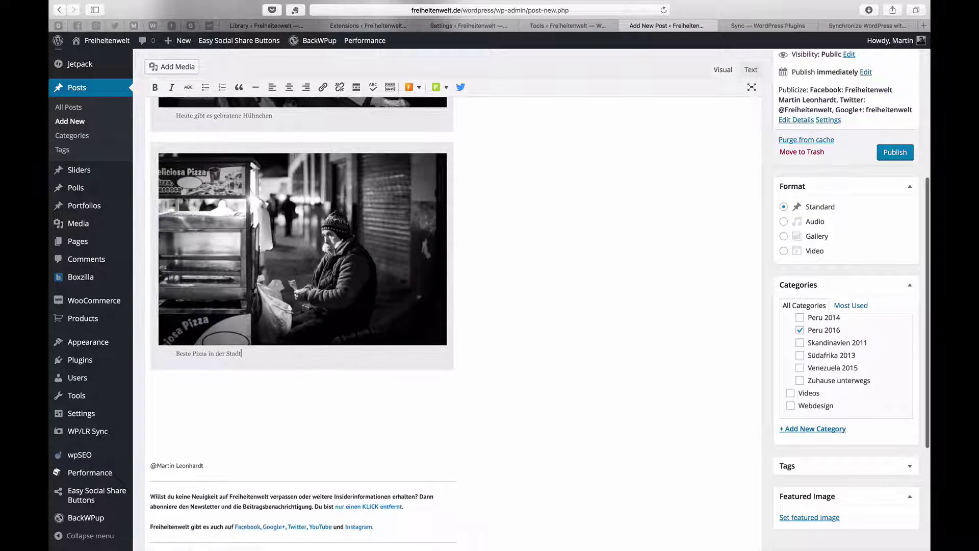
scroll(301, 286, down, 10)
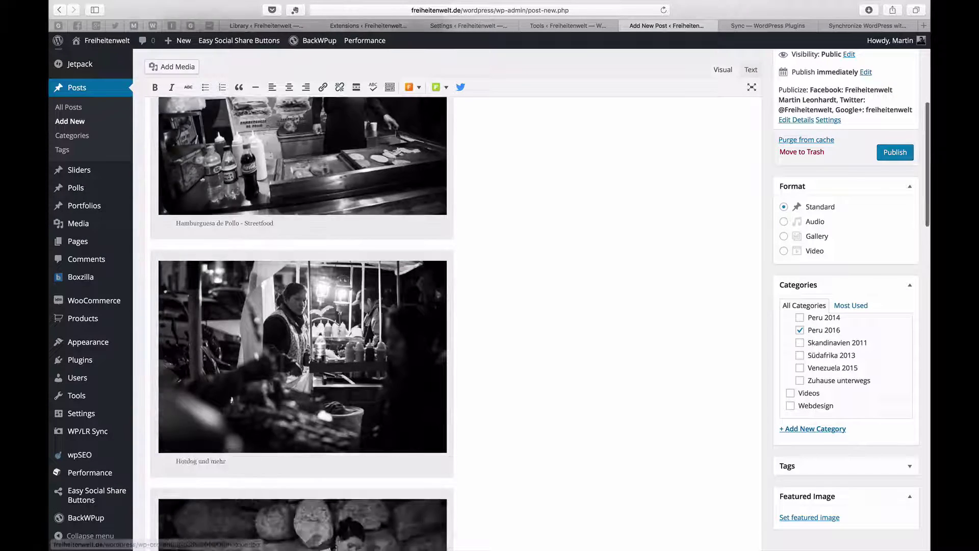
key(BackSpace)
key(BackSpace)
key(BackSpace)
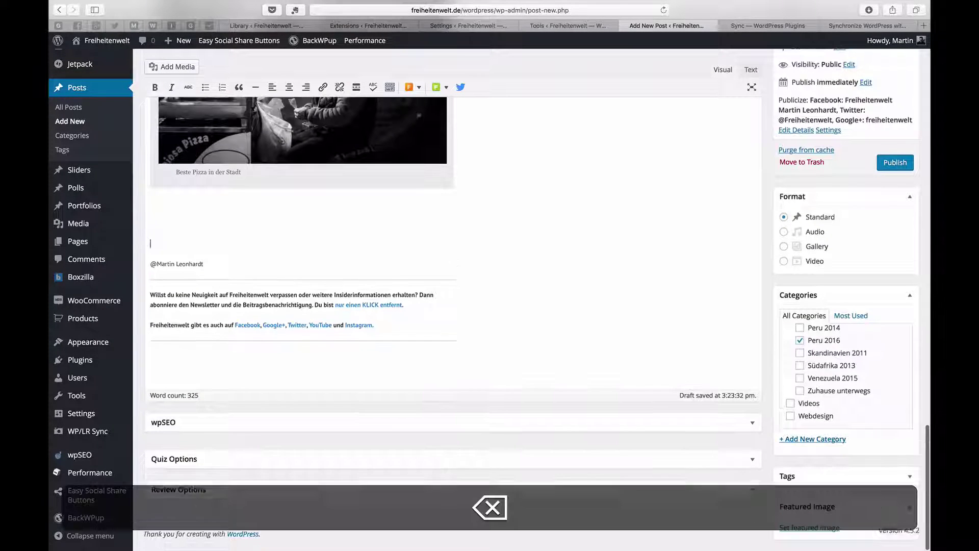
key(Down)
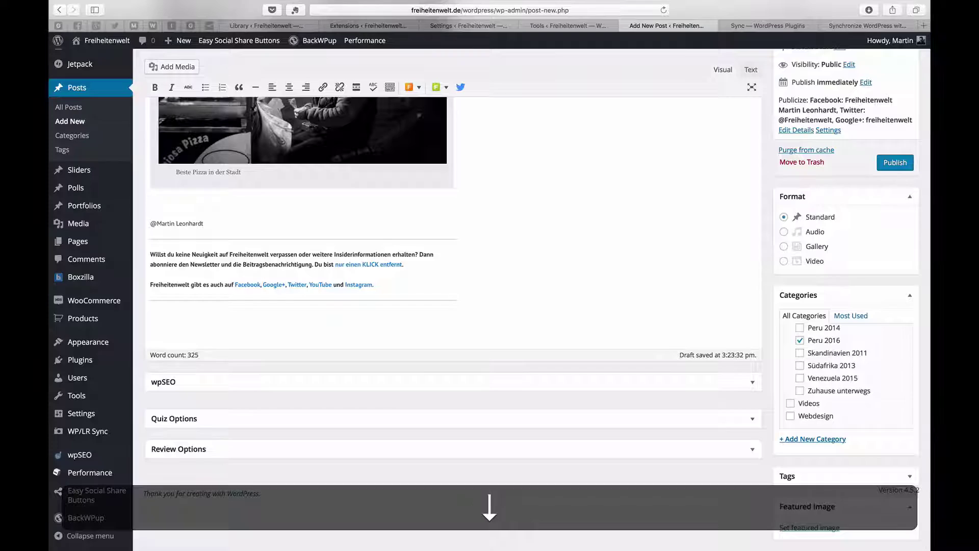
key(BackSpace)
key(Return)
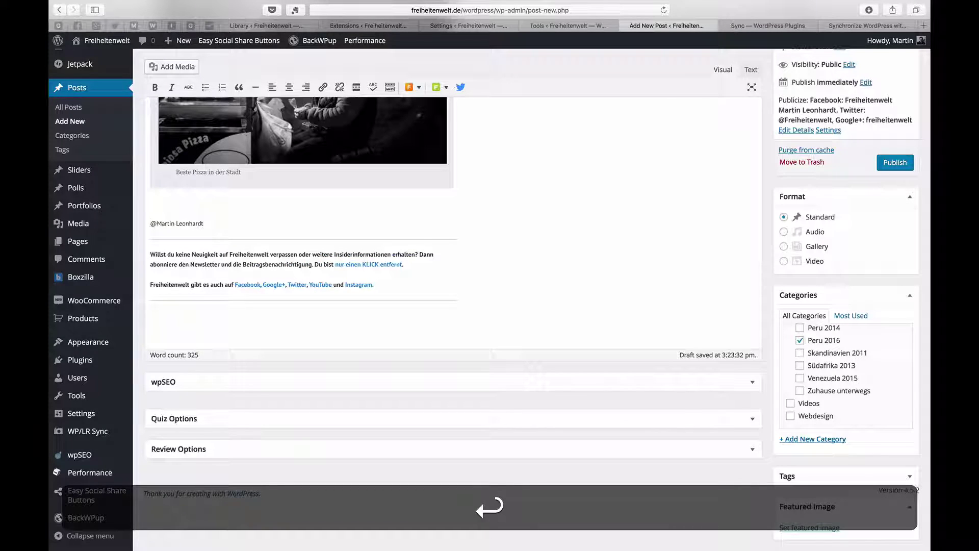
scroll(193, 94, up, 20)
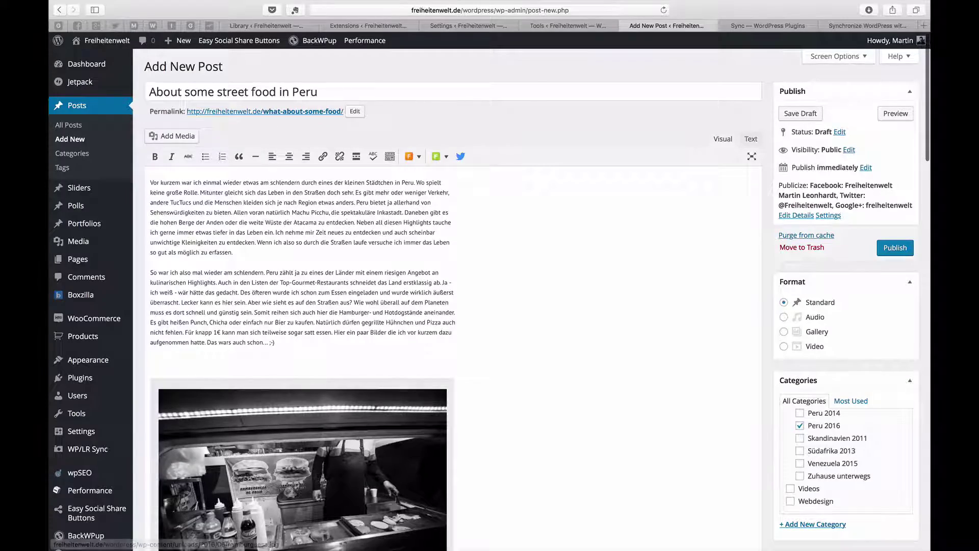
key(ctrl+Up)
key(ctrl+Up)
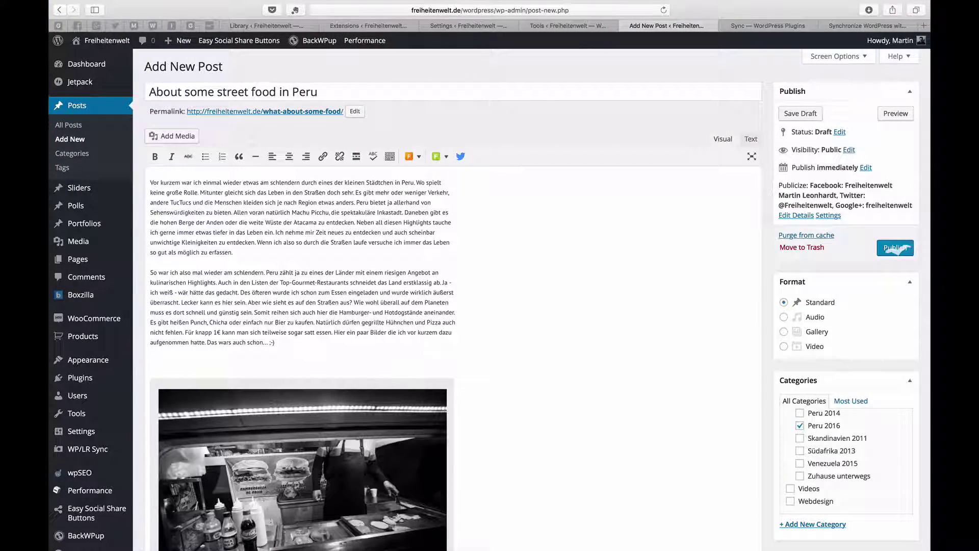
Step: Publish the 'About some street food in Peru' post, scroll through its photos, then return to Lightroom
click(894, 248)
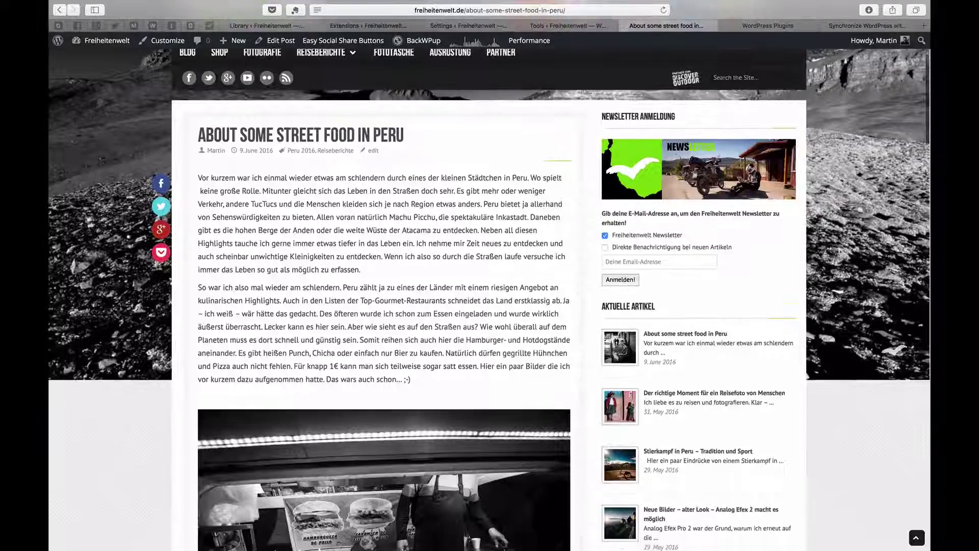
scroll(393, 230, down, 1)
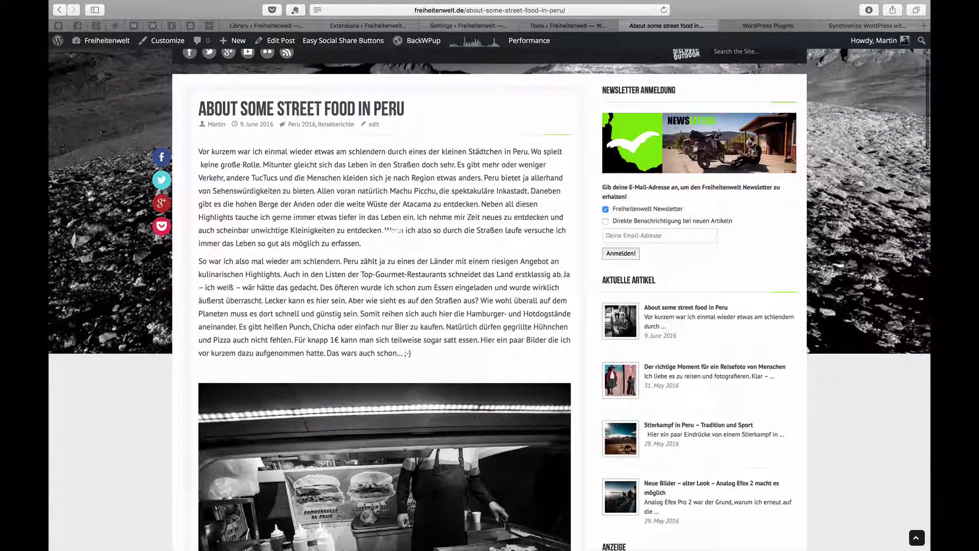
scroll(350, 301, down, 15)
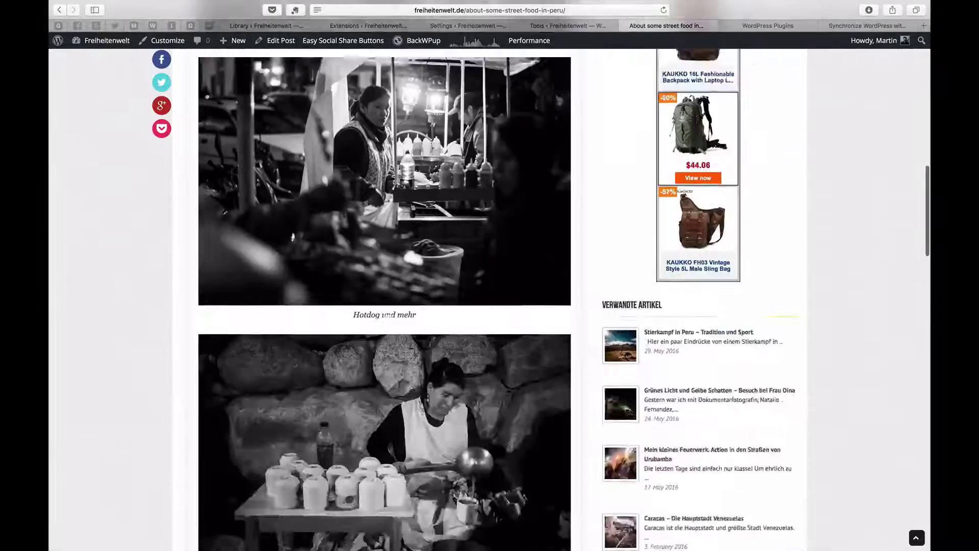
scroll(374, 316, down, 17)
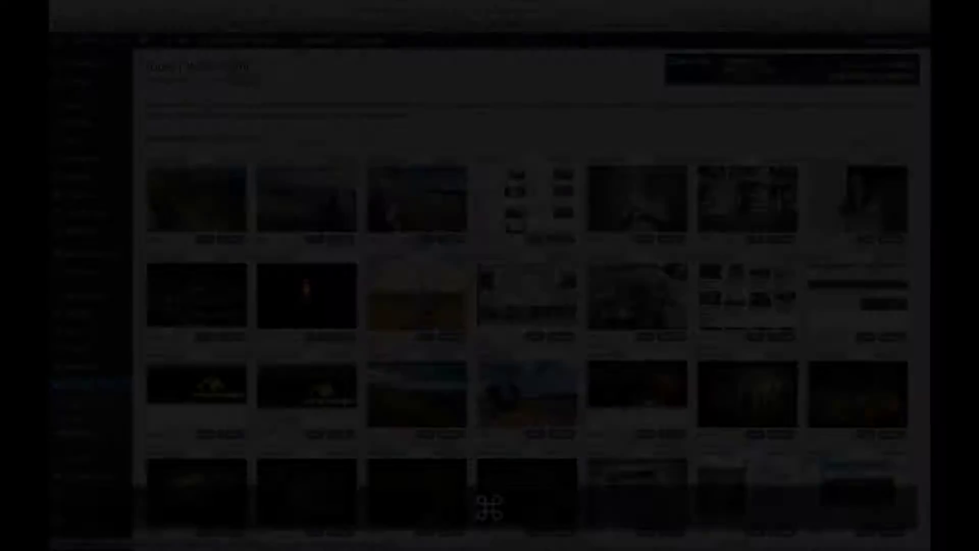
key(super+Tab)
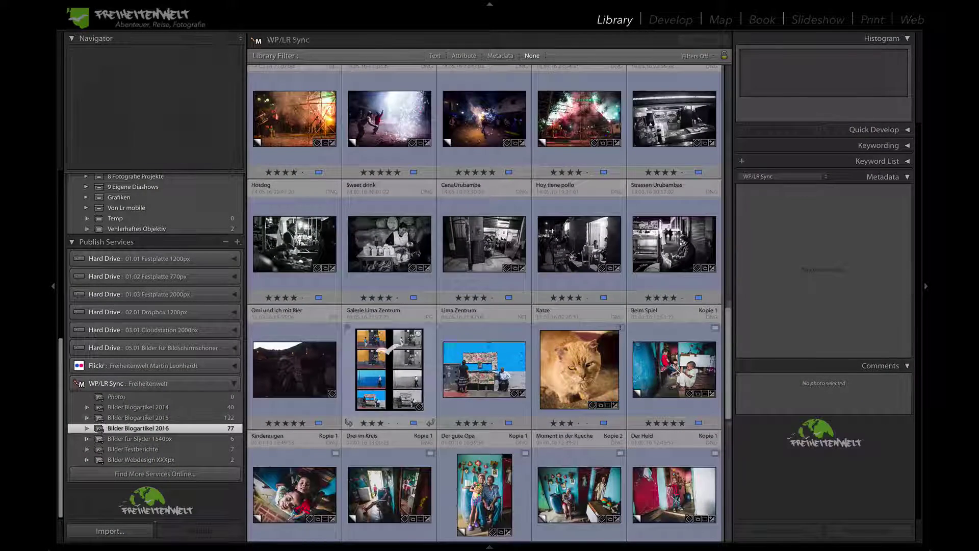
scroll(388, 348, up, 15)
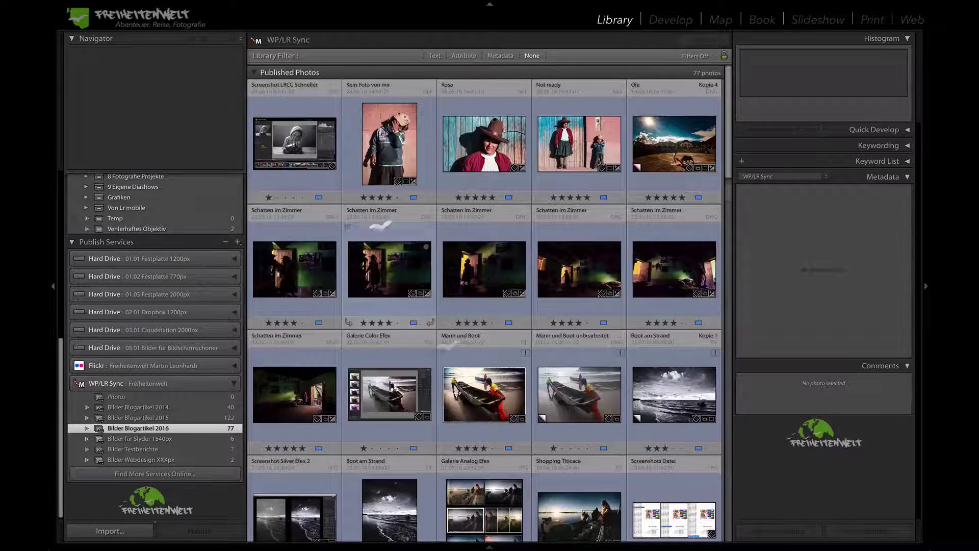
scroll(382, 224, down, 10)
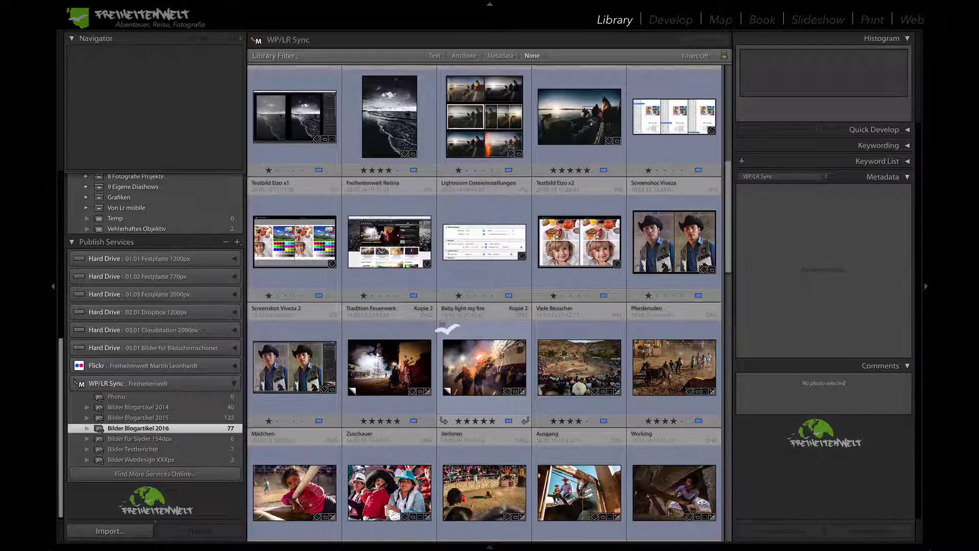
scroll(447, 330, down, 15)
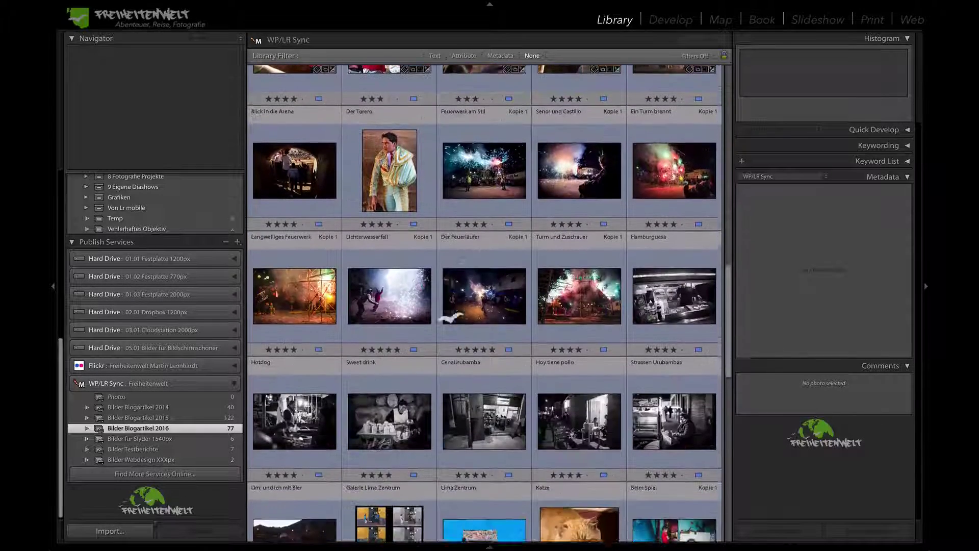
scroll(449, 317, down, 1)
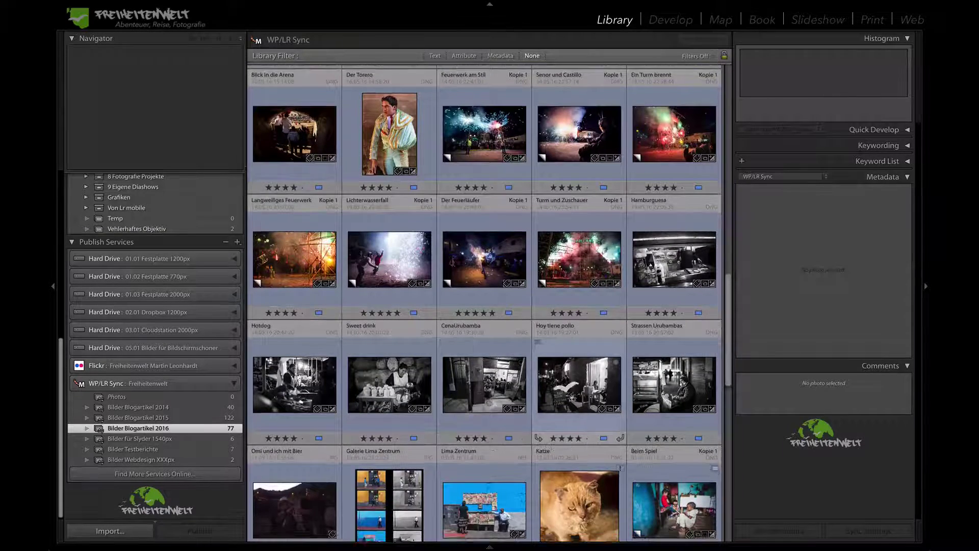
scroll(449, 317, down, 10)
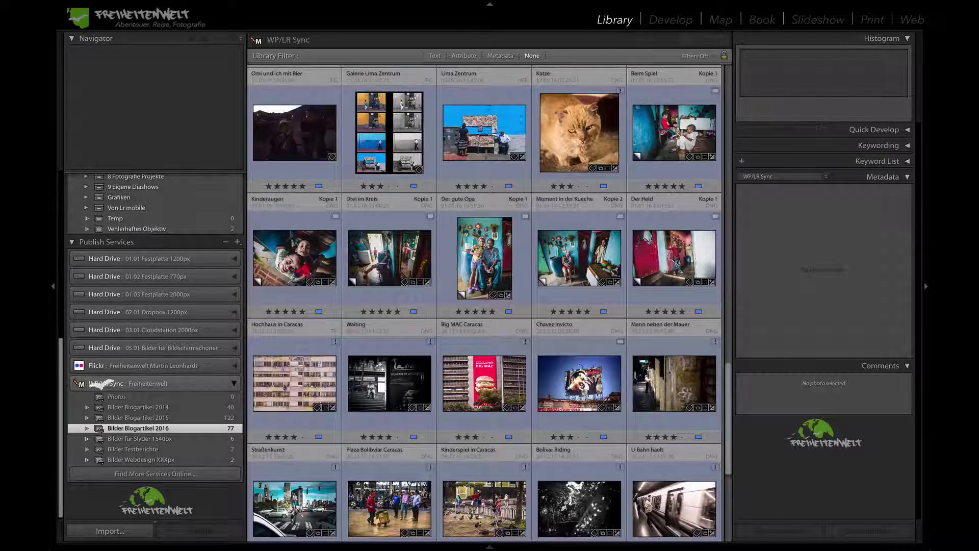
scroll(451, 314, up, 12)
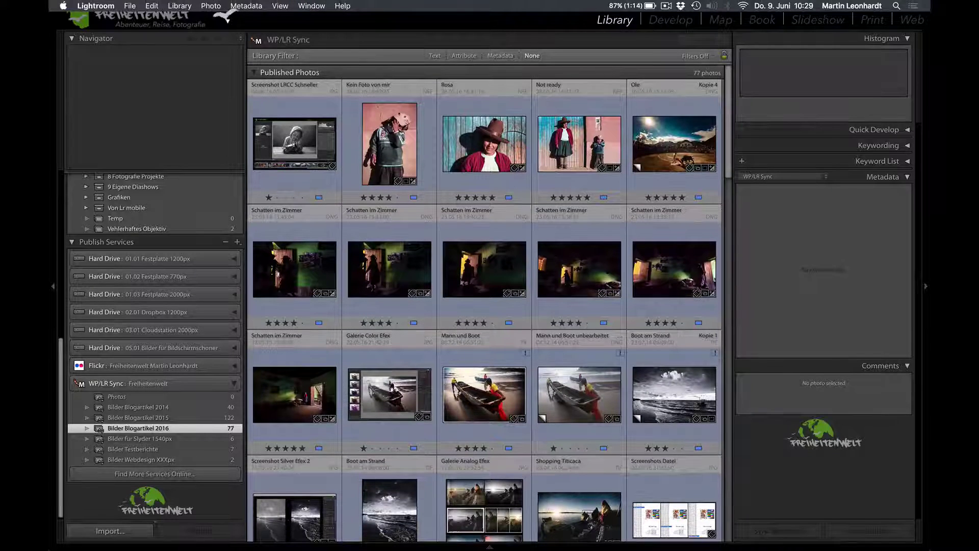
Step: Open Library > Plug-in Extras > Total Synchronization, move its window, and glance at Advanced before Matches
click(246, 5)
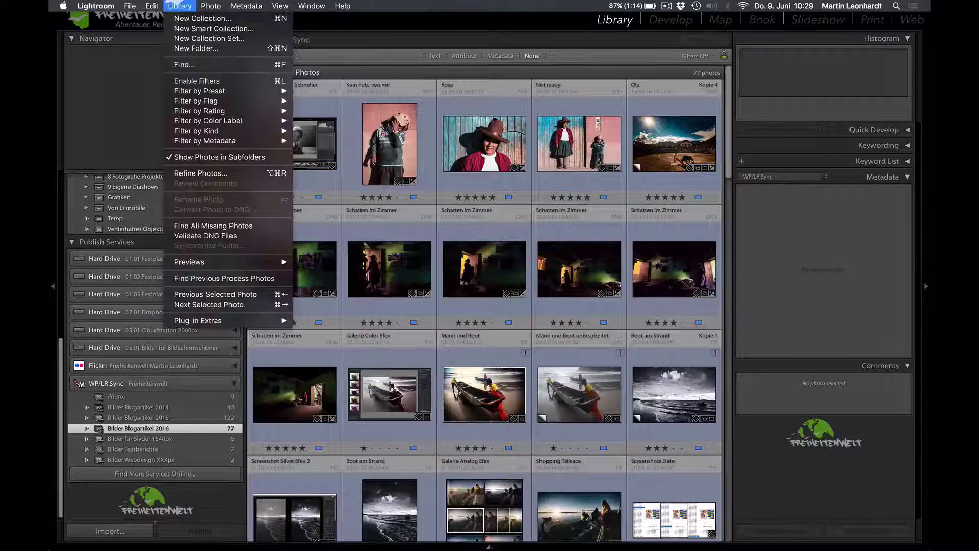
mouse_move(214, 320)
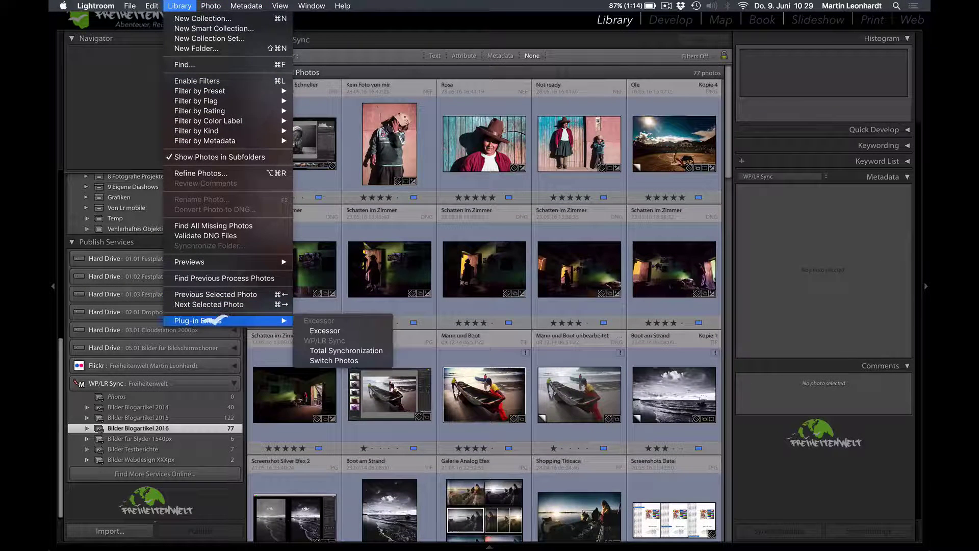
click(329, 351)
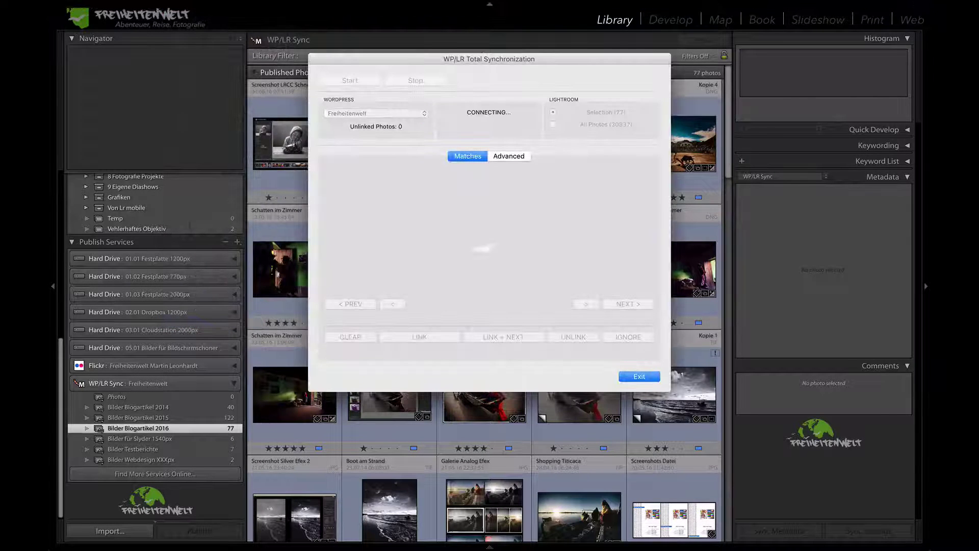
drag(474, 60, 447, 98)
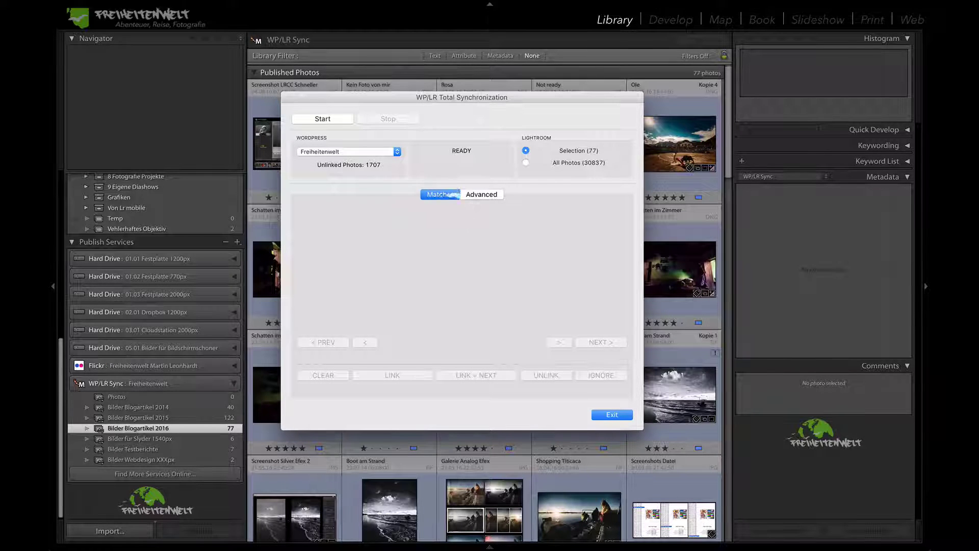
click(481, 194)
click(438, 194)
Step: Close the WP/LR sync window and select the 02 Food sw folder
click(611, 414)
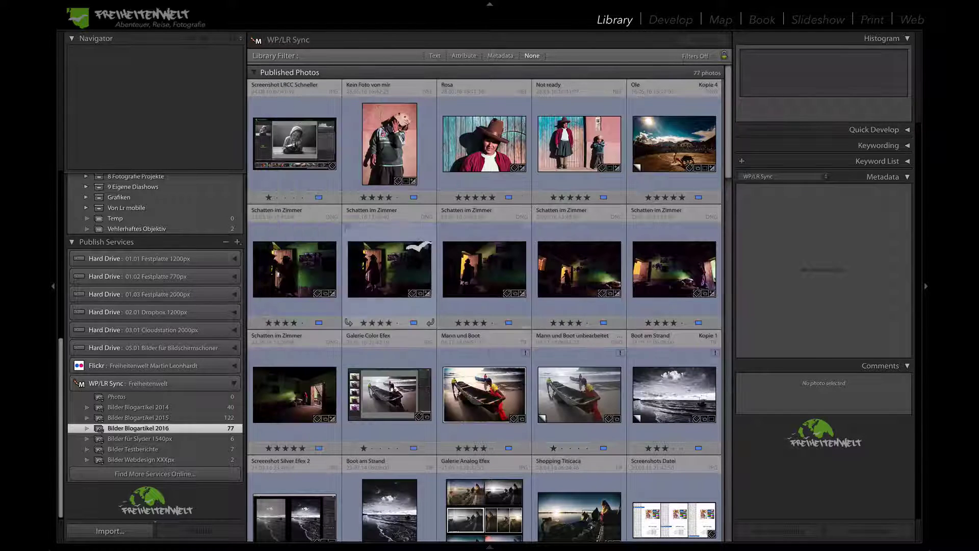
scroll(418, 248, down, 20)
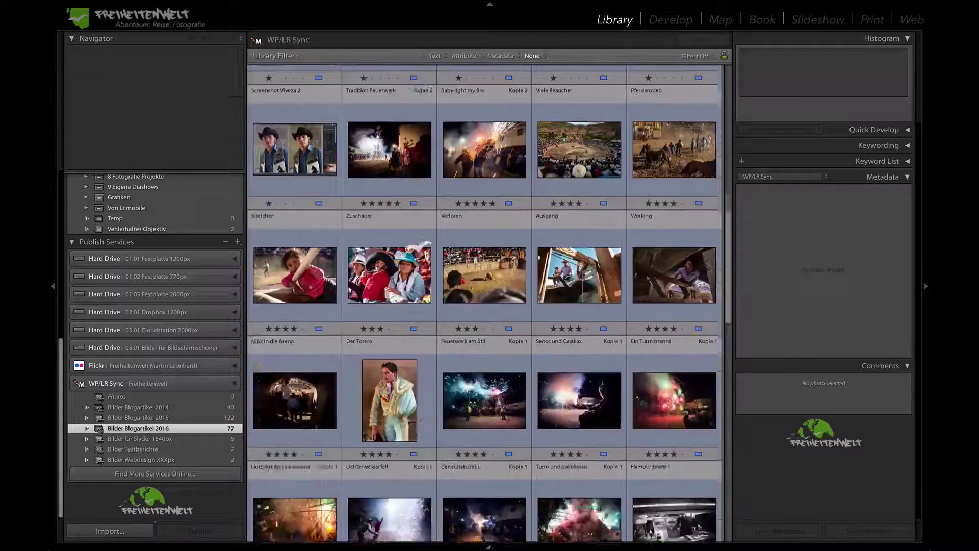
scroll(418, 247, down, 10)
scroll(188, 244, up, 3)
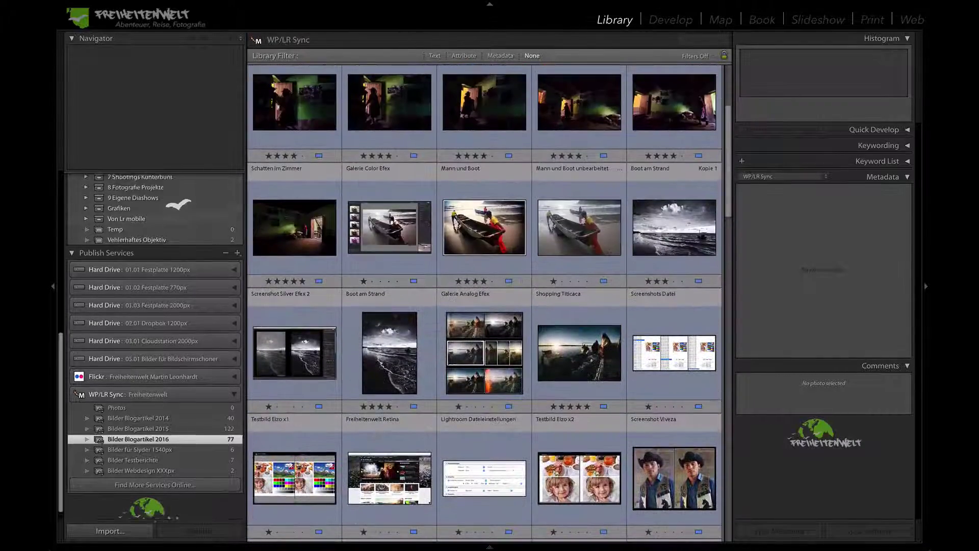
scroll(178, 204, up, 3)
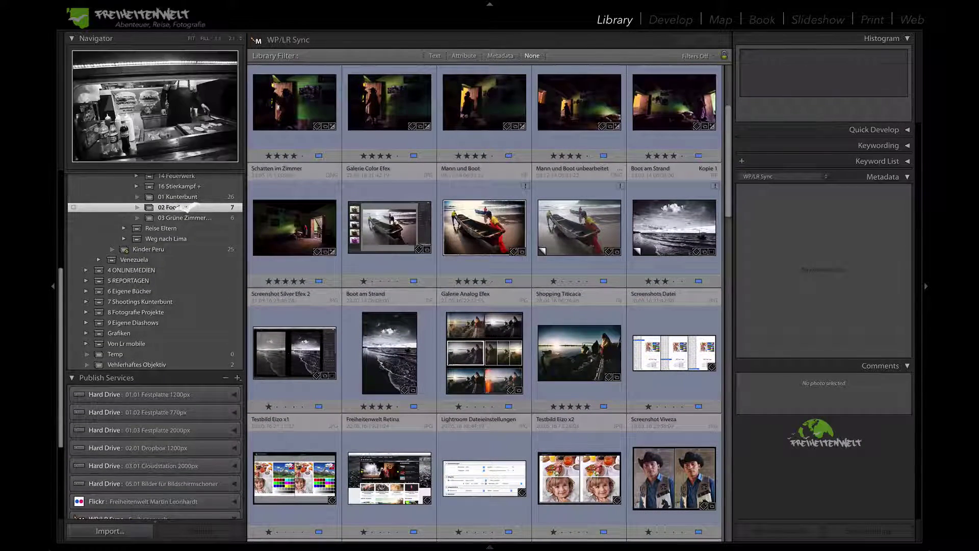
click(202, 205)
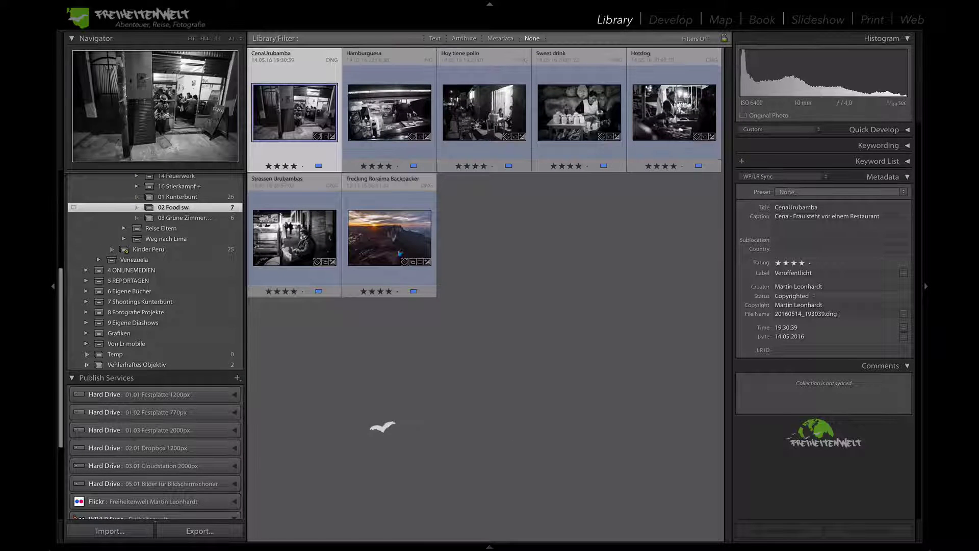
Step: View the Trecking Roraima Backpacker photo large, then return to the grid and stay in Lightroom
scroll(184, 438, down, 1)
scroll(183, 438, down, 3)
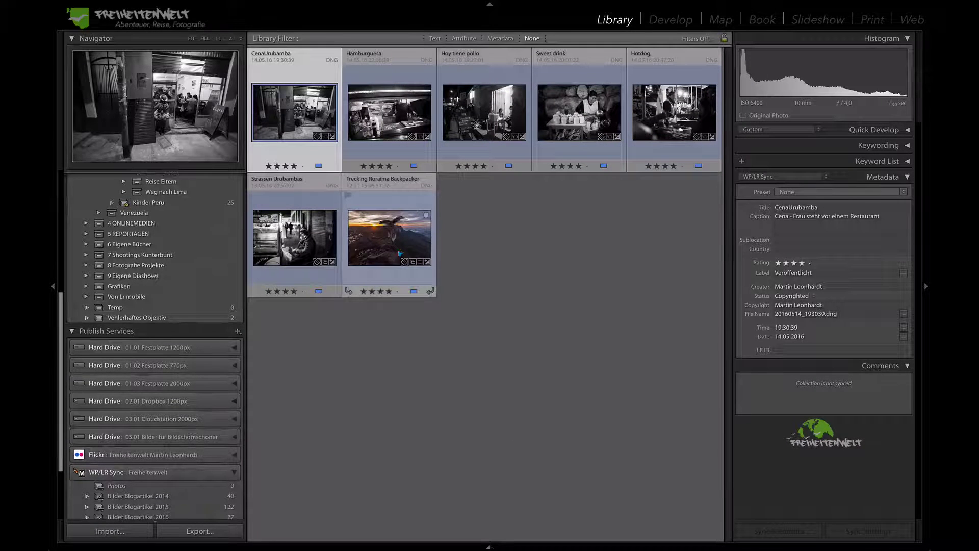
click(392, 225)
key(e)
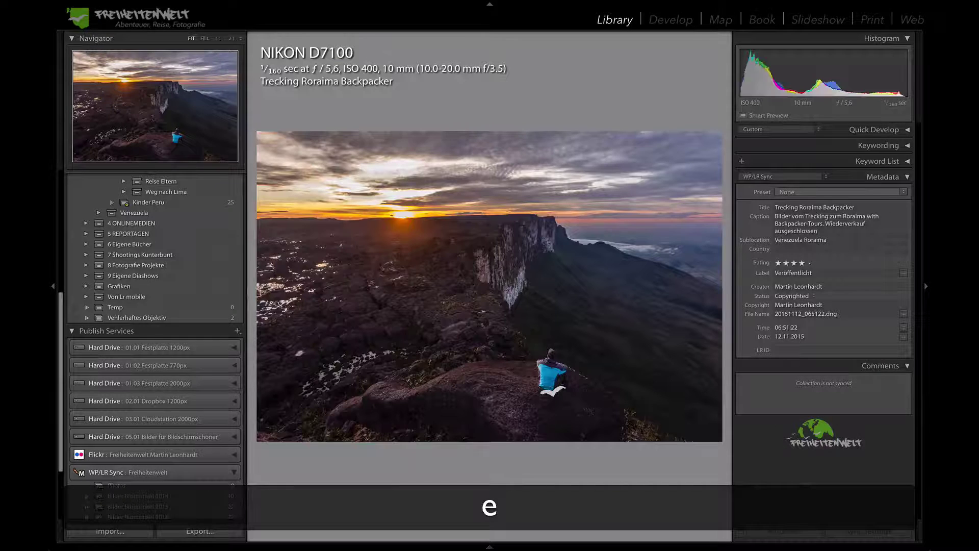
key(g)
key(super+Tab)
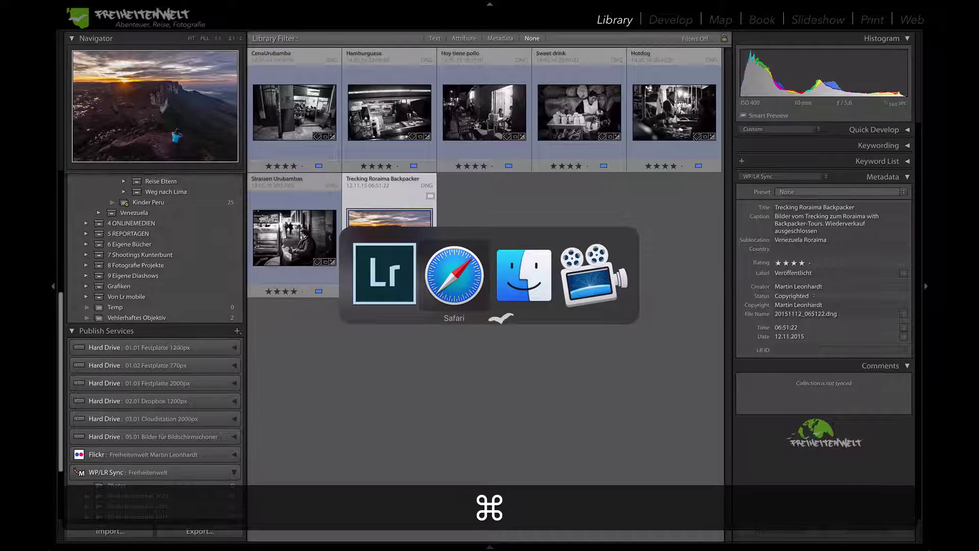
key(super+Escape)
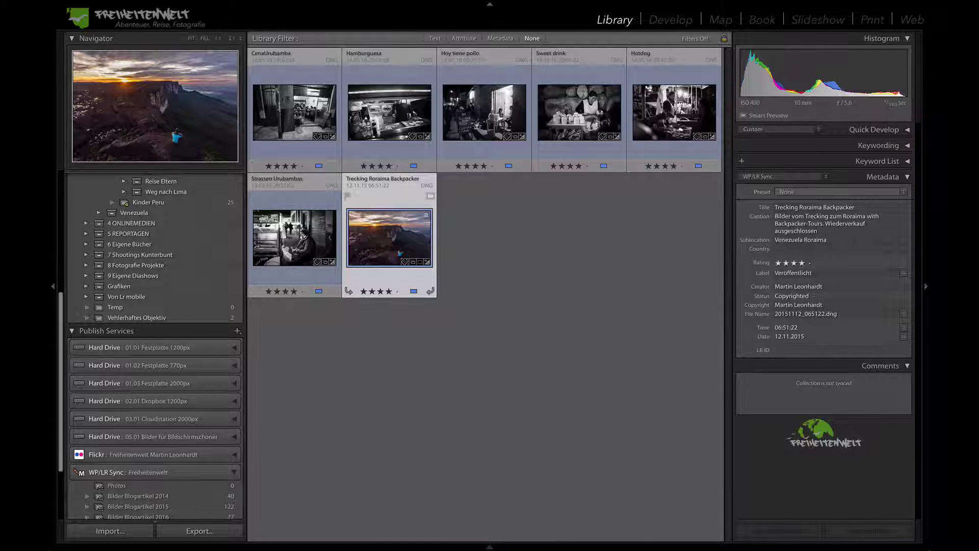
Step: Run Create LR IDs in WP/LR Total Synchronization's Advanced options for the 02 Food sw photos
mouse_move(230, 4)
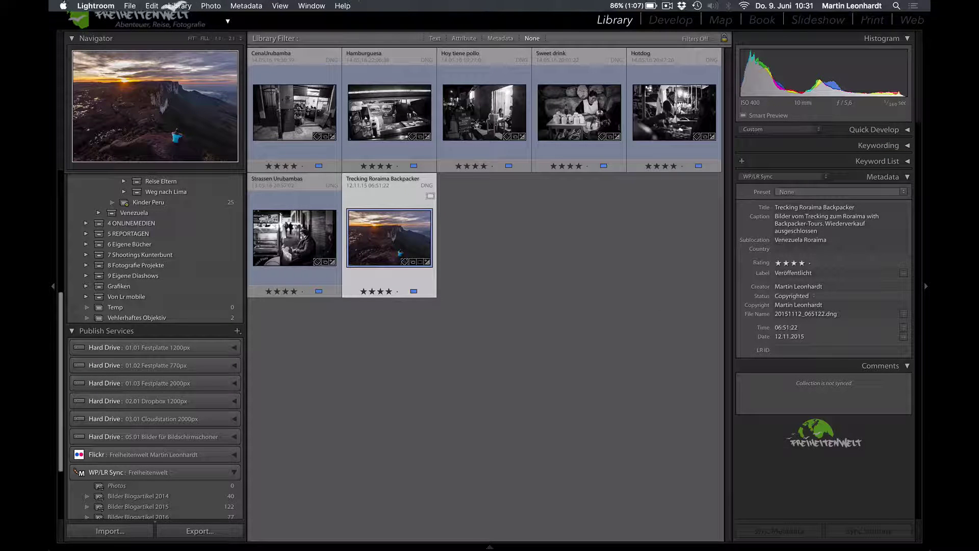
click(173, 6)
mouse_move(214, 321)
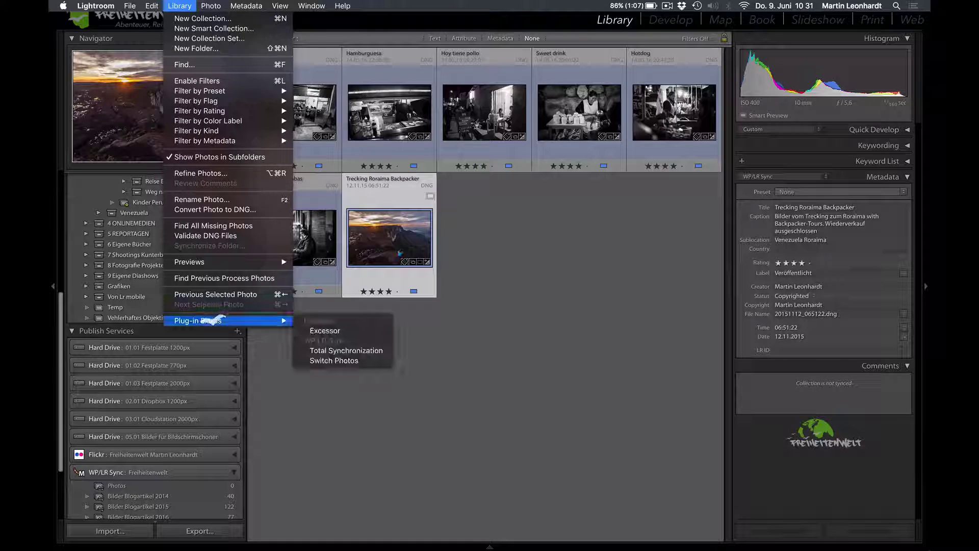
click(329, 350)
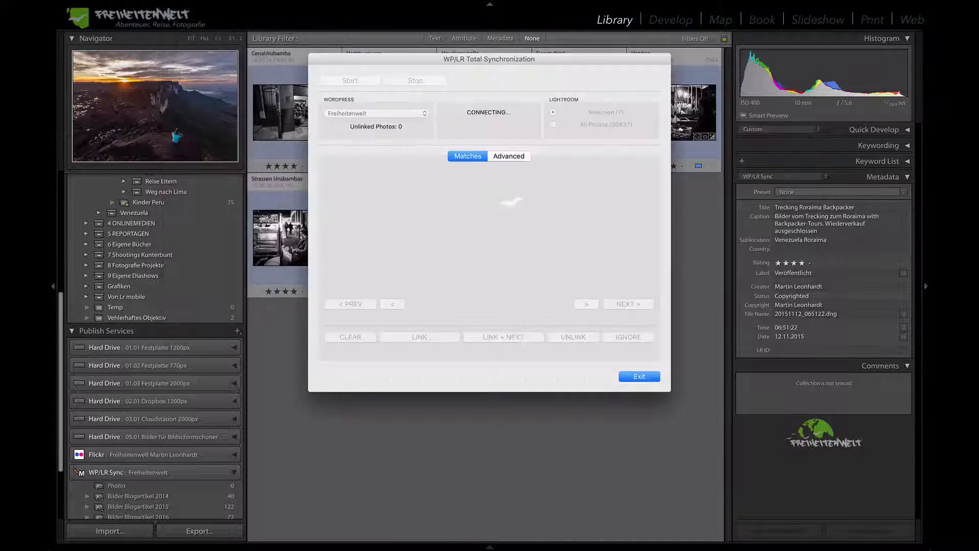
click(509, 156)
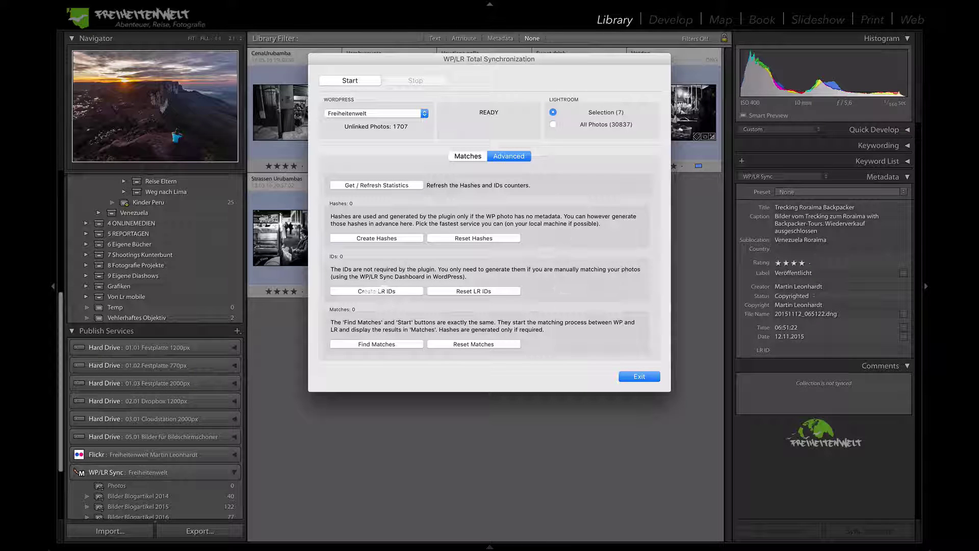
click(382, 290)
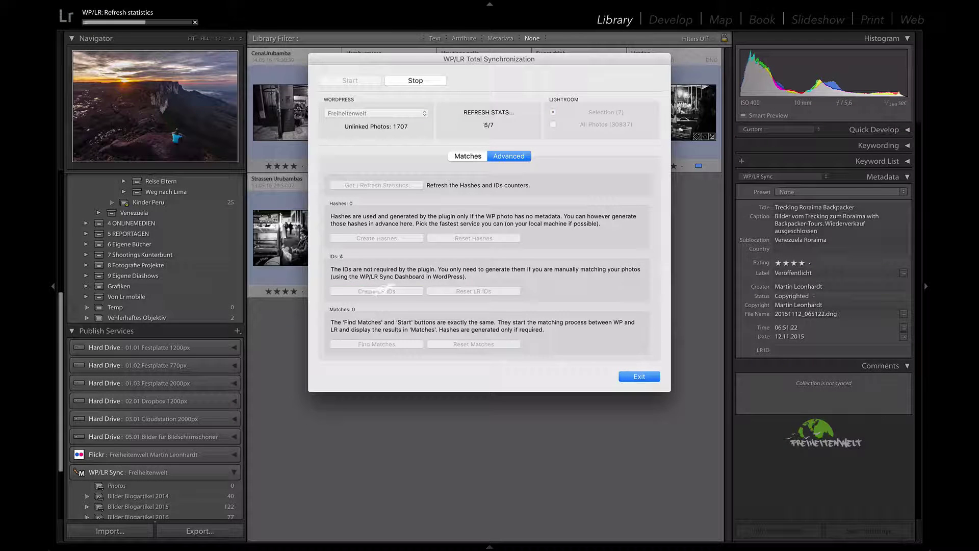
click(637, 376)
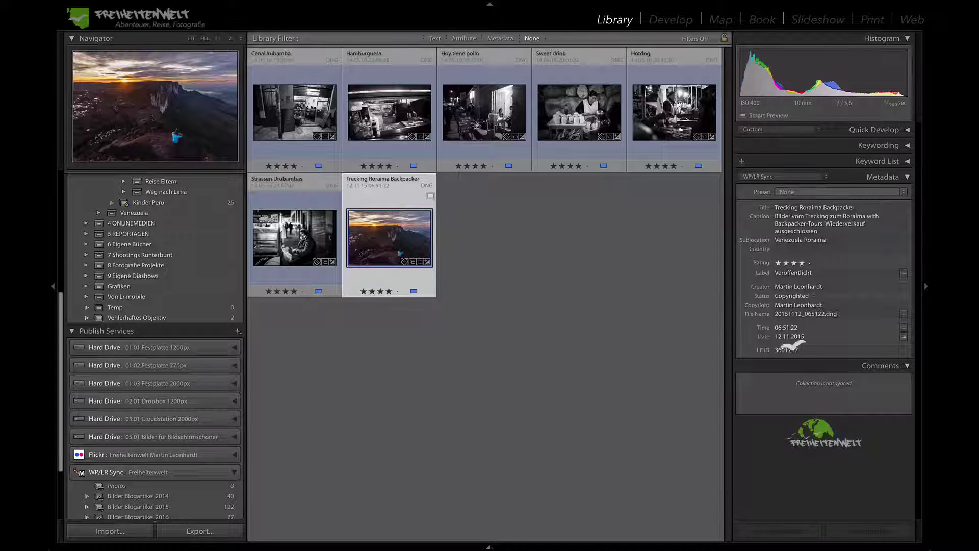
Step: Copy Trecking Roraima Backpacker's LR ID 3601217 from the Metadata panel and switch to WordPress
click(793, 349)
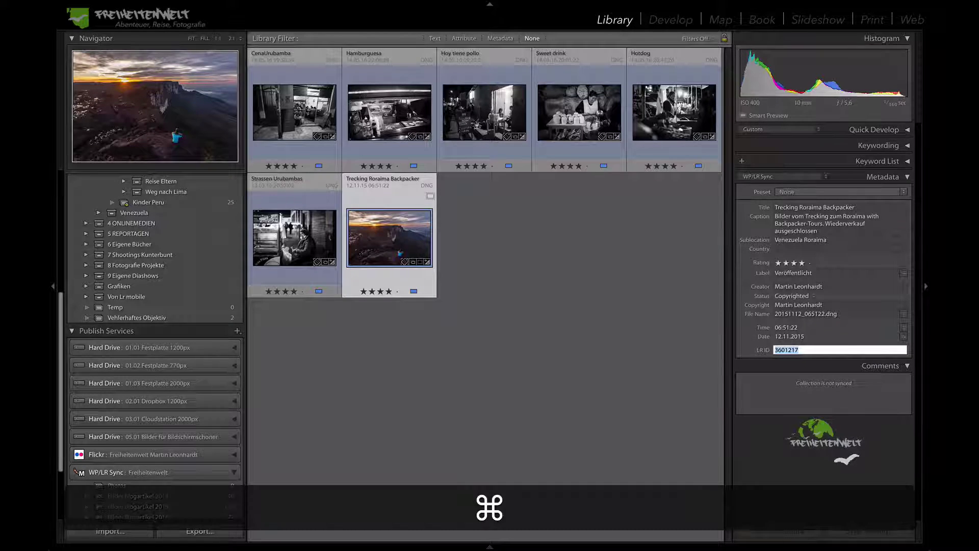
key(super+c)
key(super+Tab)
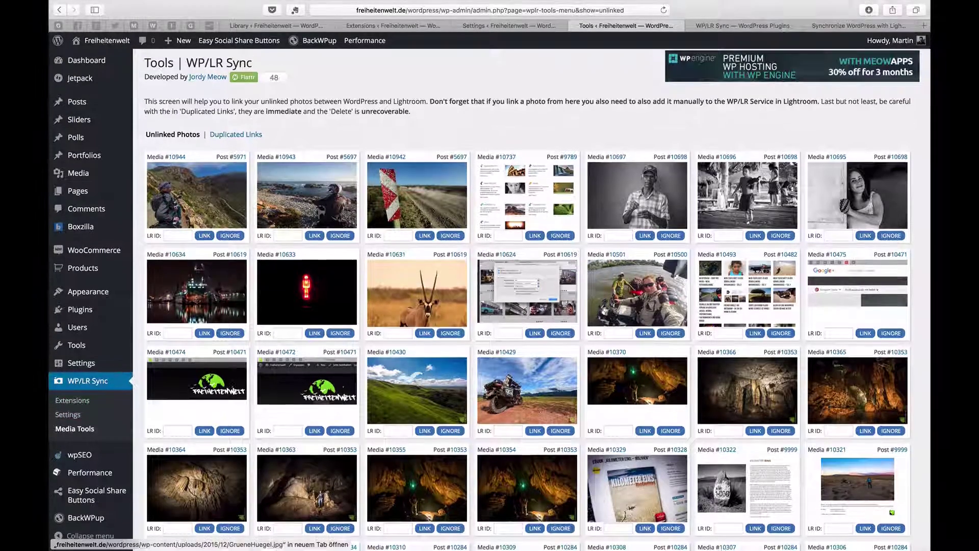
Step: Paste LR ID 3601217 into Media #10262's field and link it, then return to Lightroom
scroll(408, 377, down, 5)
scroll(410, 387, down, 10)
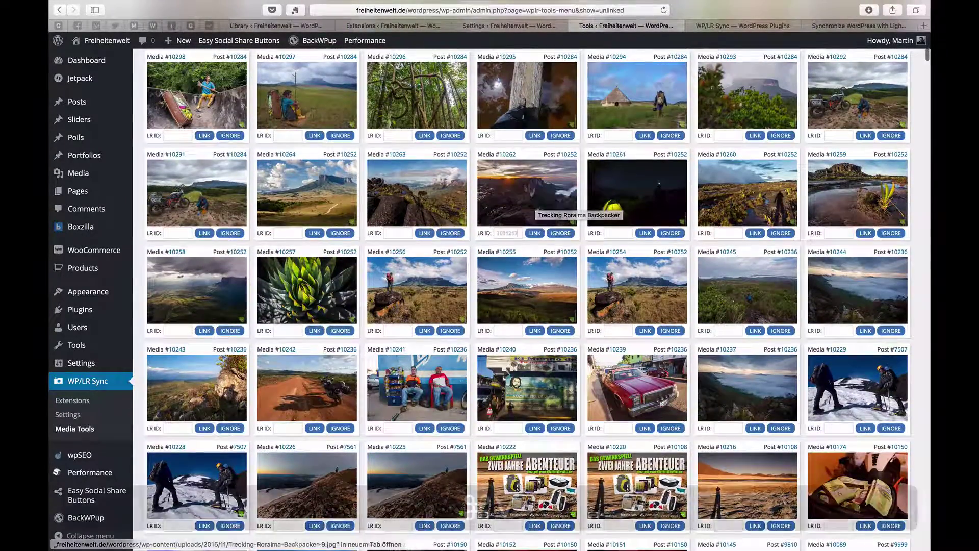
click(507, 233)
key(super+v)
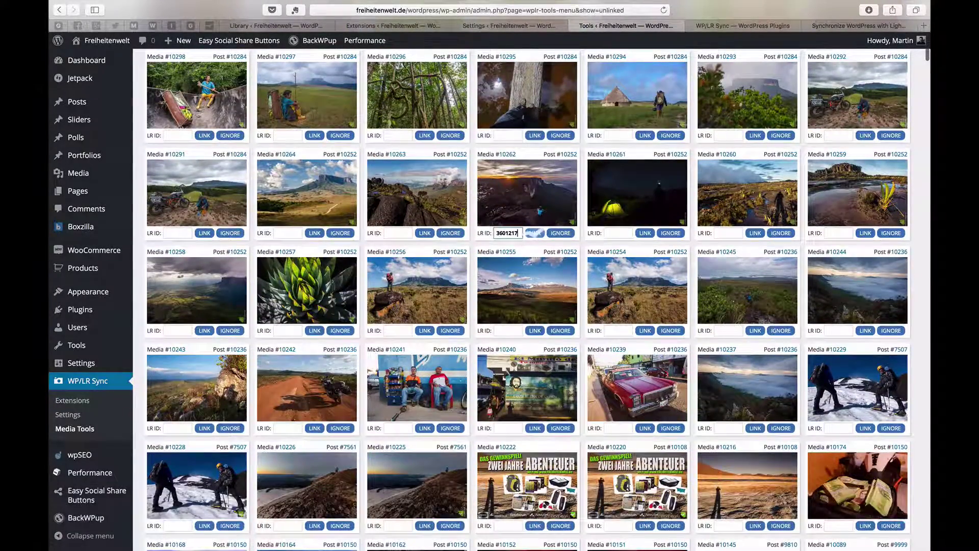
click(535, 233)
scroll(533, 280, up, 3)
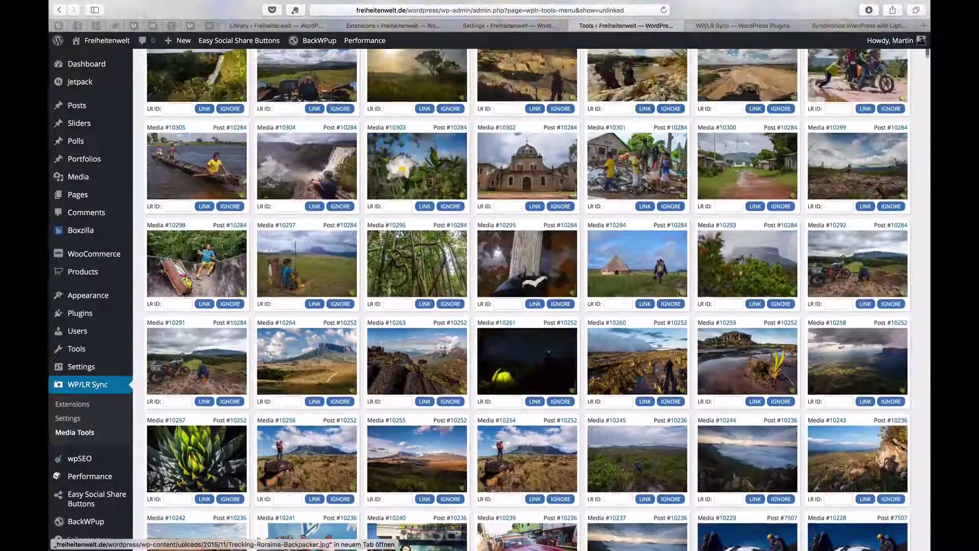
key(super+Tab)
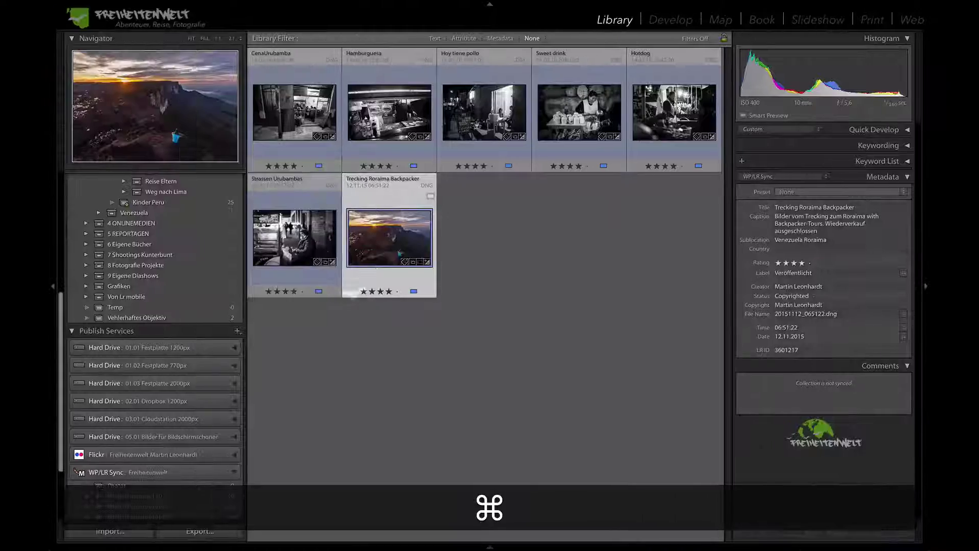
Step: Drag Trecking Roraima Backpacker into Bilder Blogartikel 2016 and check it is listed as new
scroll(181, 384, down, 3)
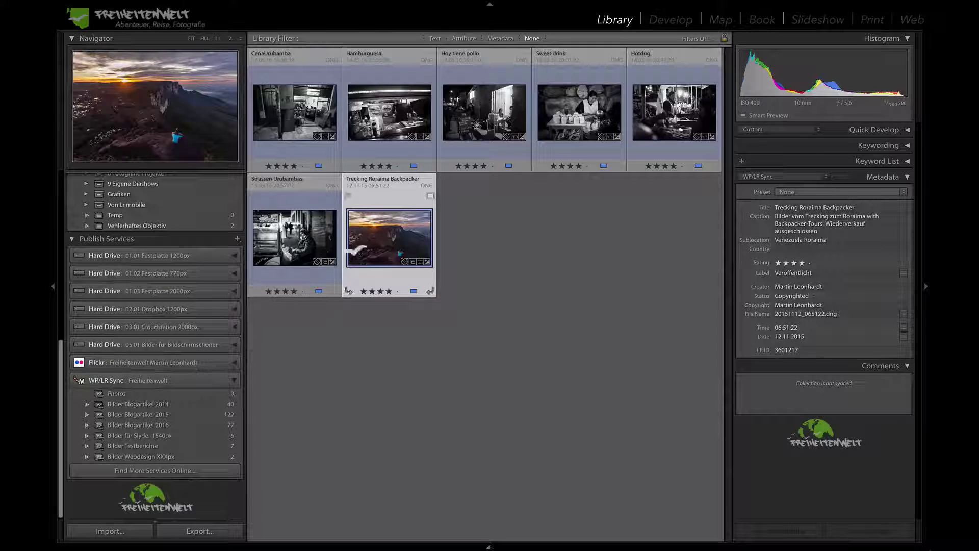
drag(389, 237, 191, 430)
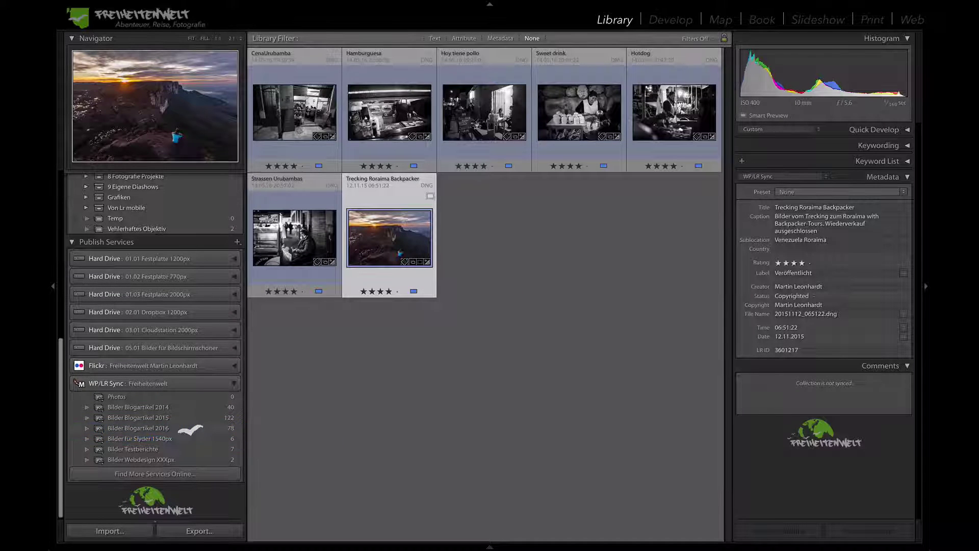
click(191, 430)
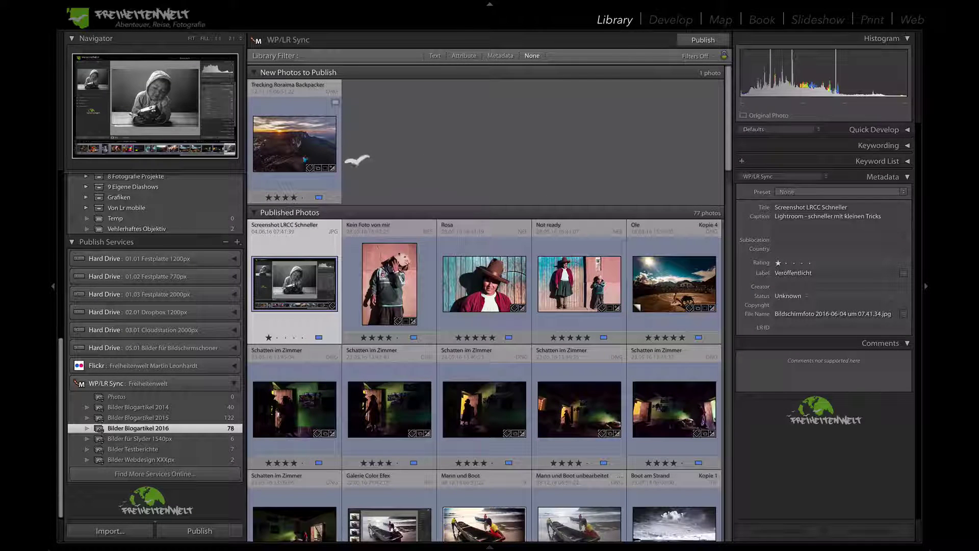
scroll(452, 367, down, 5)
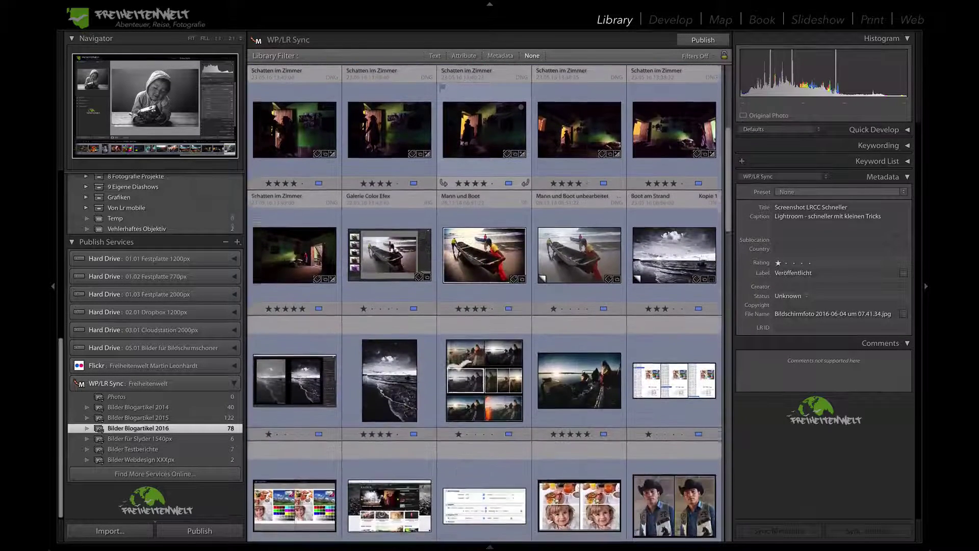
scroll(459, 365, down, 10)
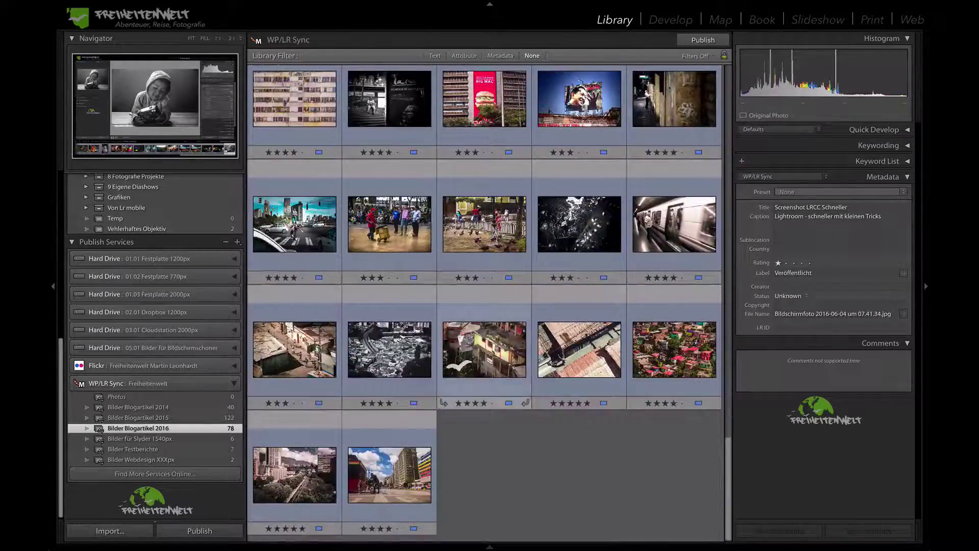
scroll(457, 366, up, 15)
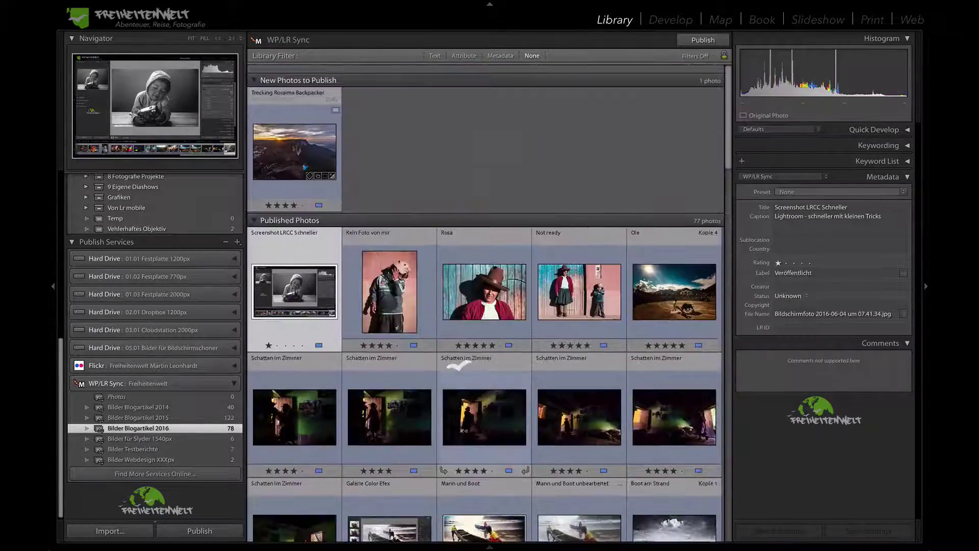
scroll(458, 366, down, 2)
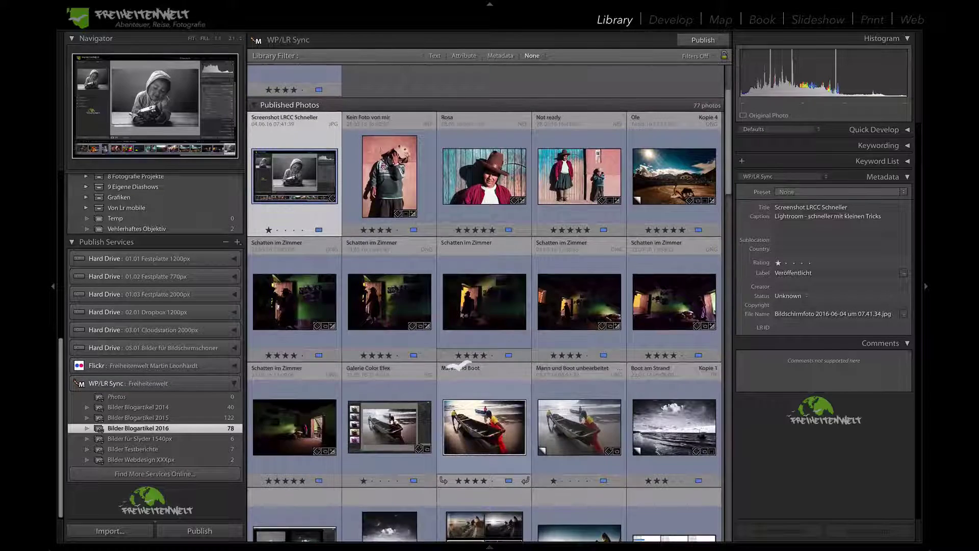
scroll(461, 364, down, 5)
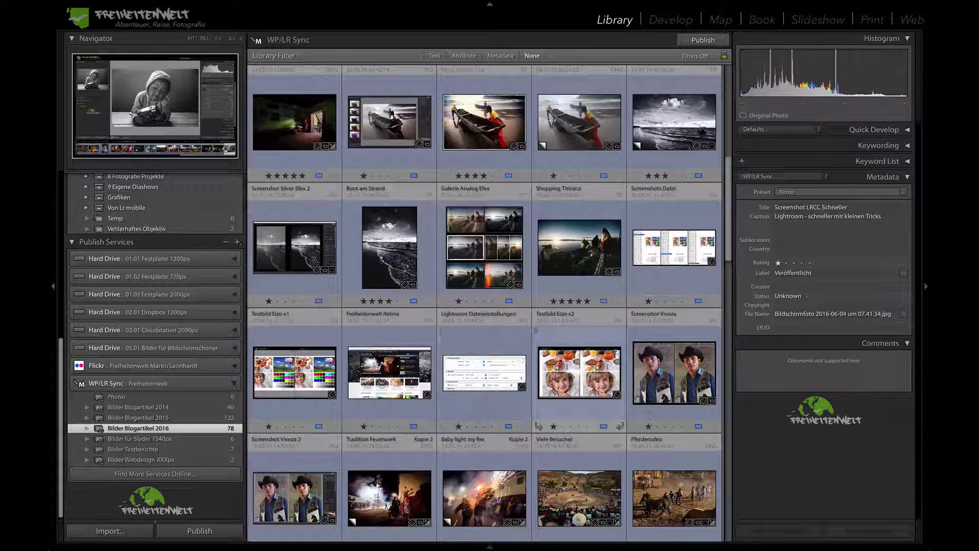
key(super+Tab)
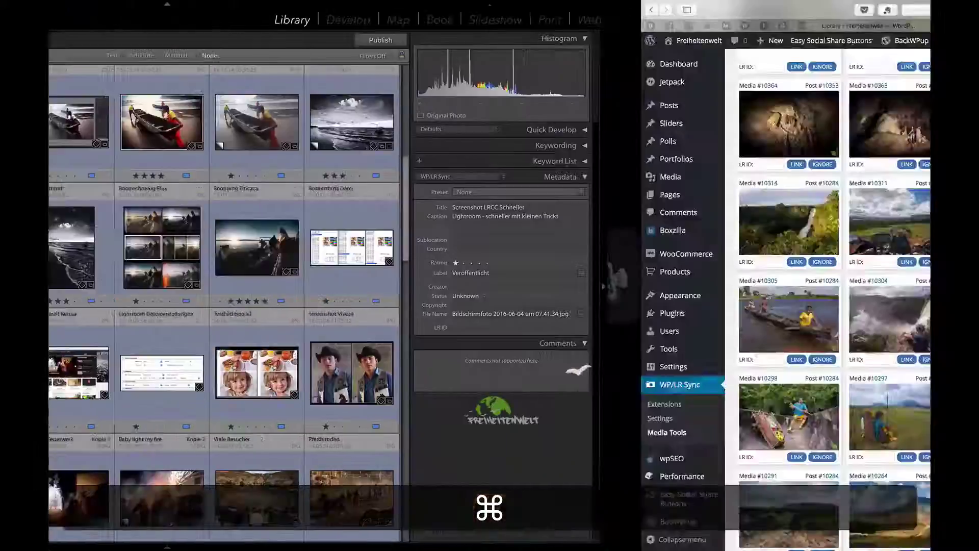
scroll(417, 199, up, 10)
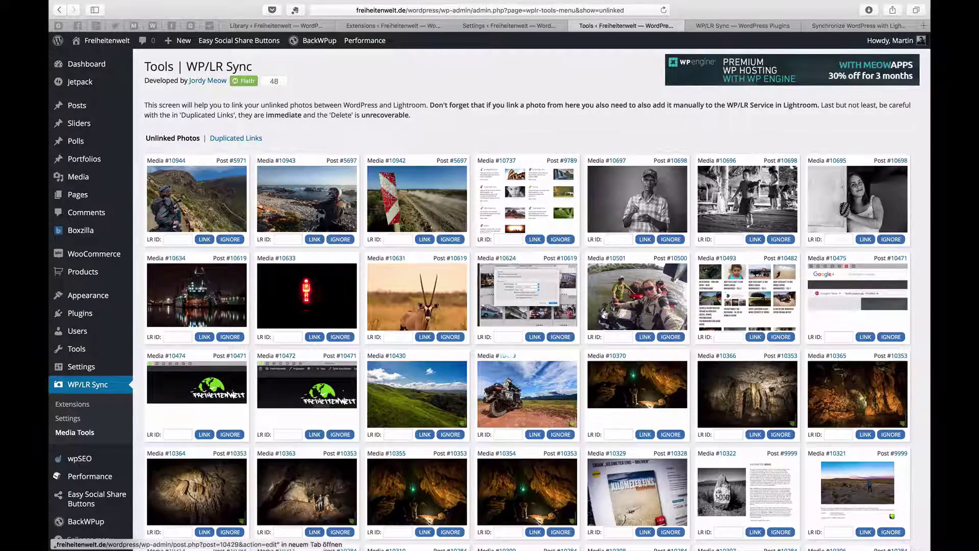
scroll(510, 306, down, 7)
scroll(510, 357, down, 20)
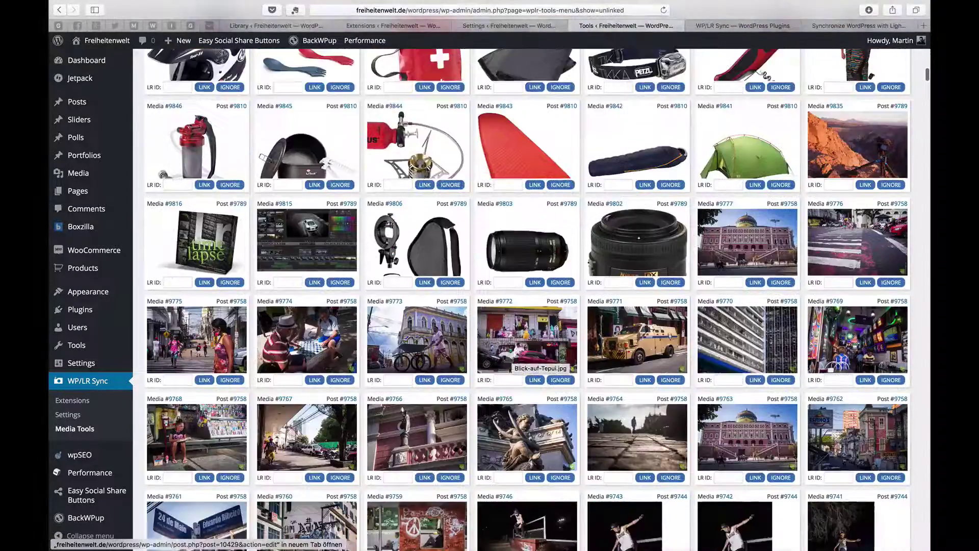
scroll(515, 357, down, 8)
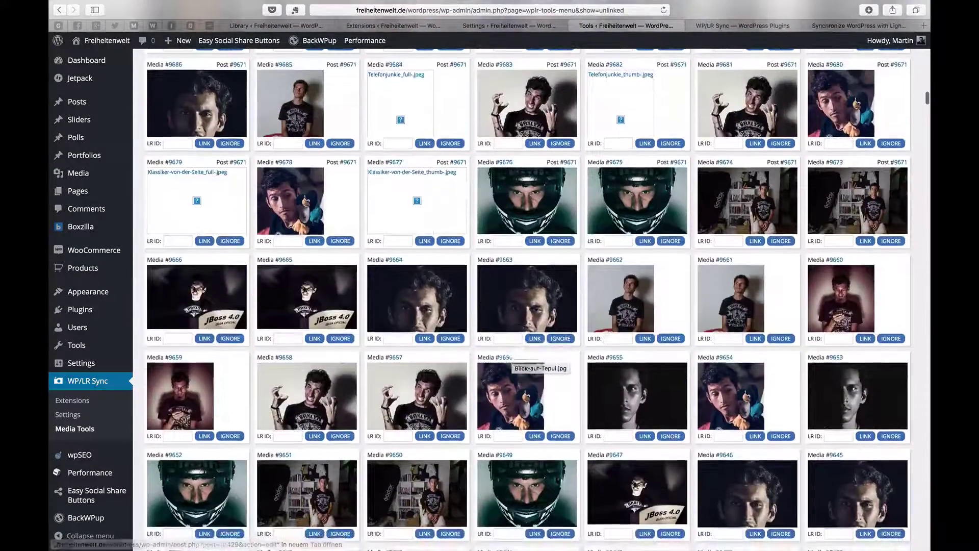
scroll(510, 353, up, 1)
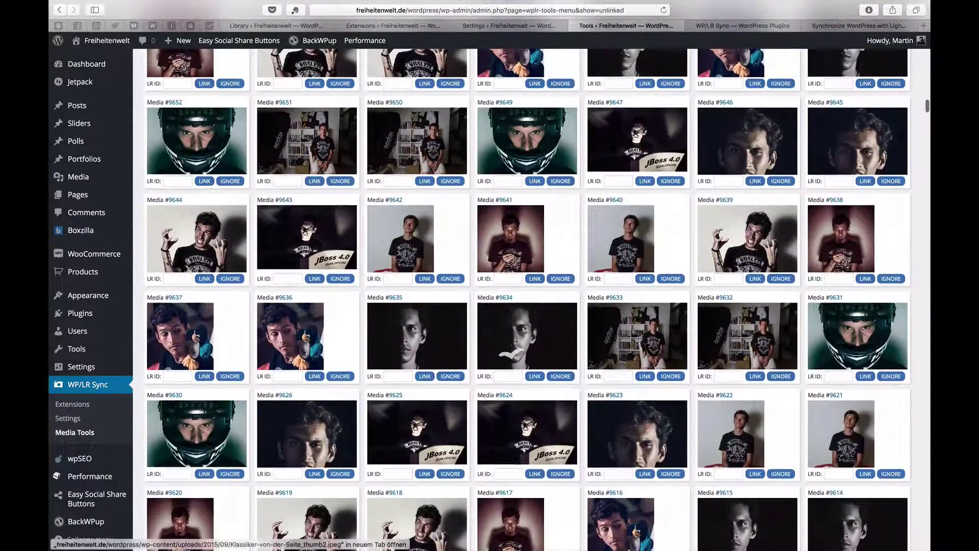
scroll(507, 354, up, 20)
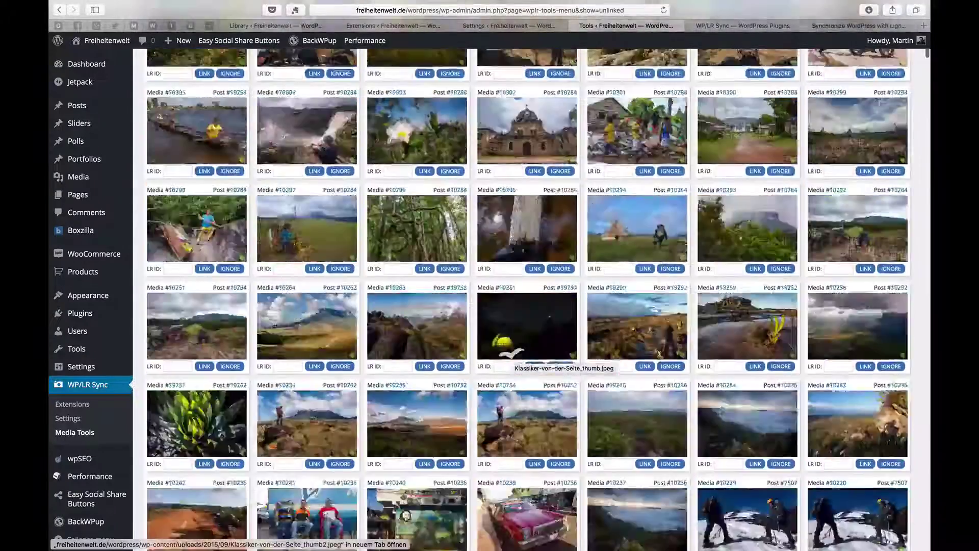
key(super+Tab)
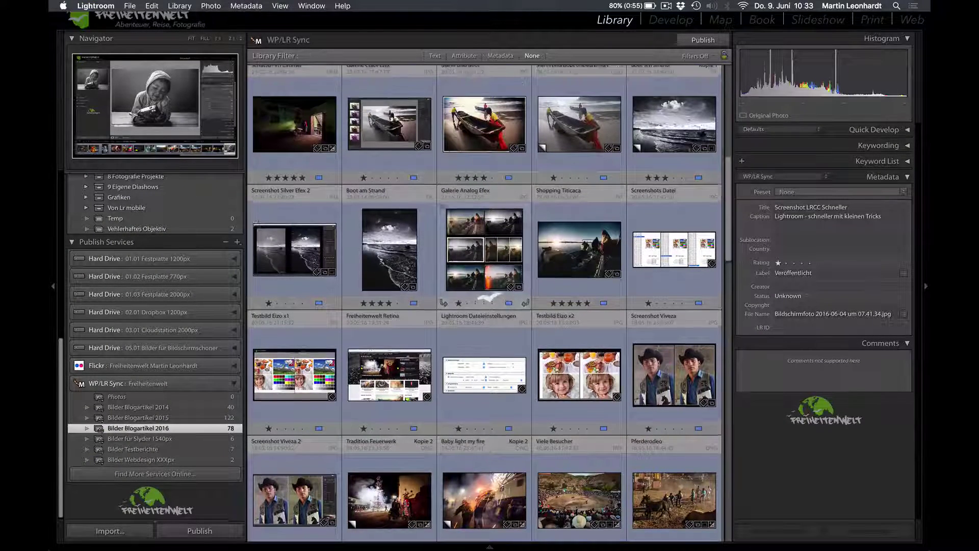
Step: Select Mann und Boot and Schatten im Zimmer and run Plug-in Extras > Switch Photos on them
scroll(436, 215, up, 4)
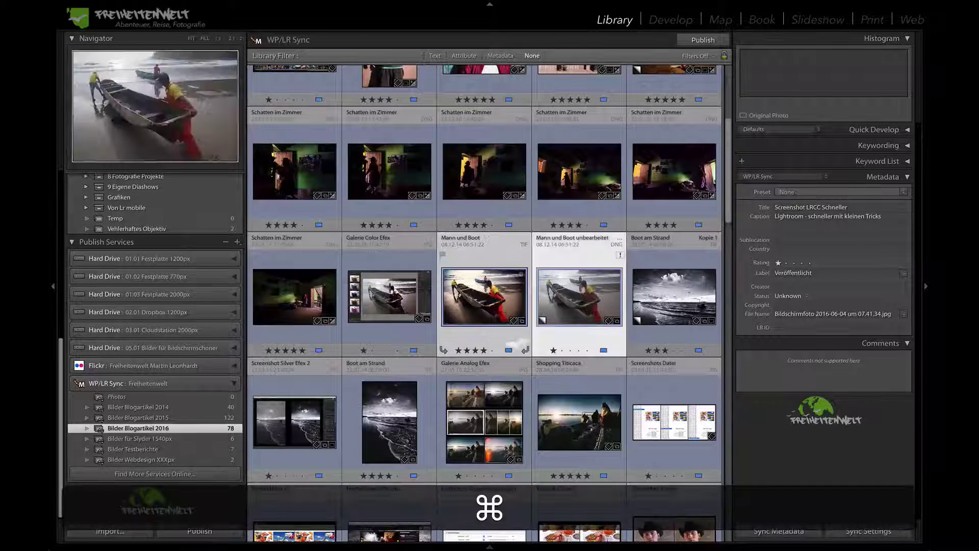
super+click(389, 296)
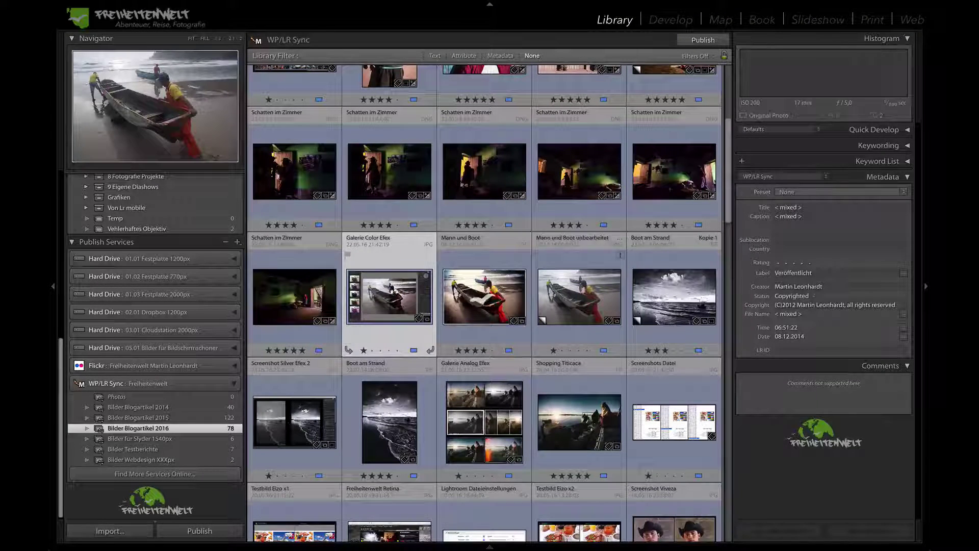
click(482, 298)
super+click(489, 171)
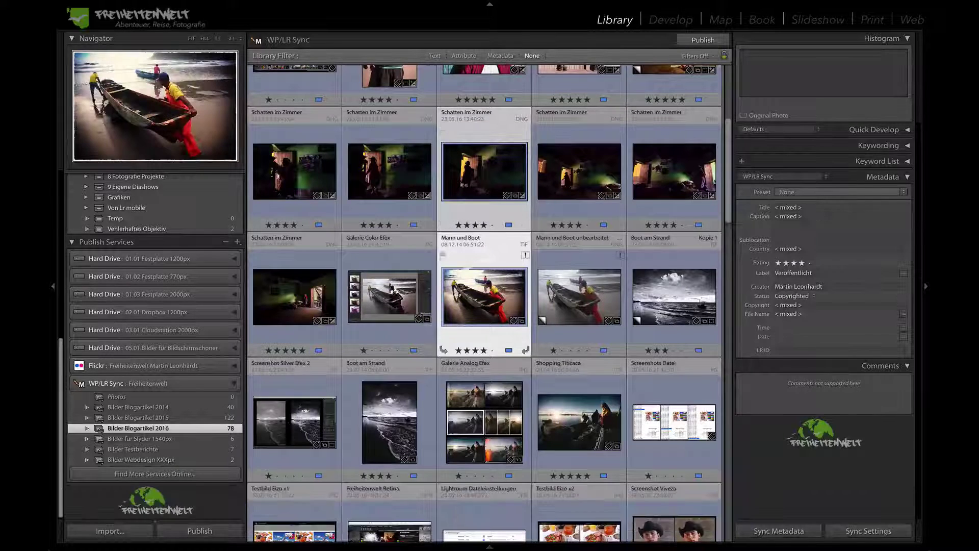
click(179, 5)
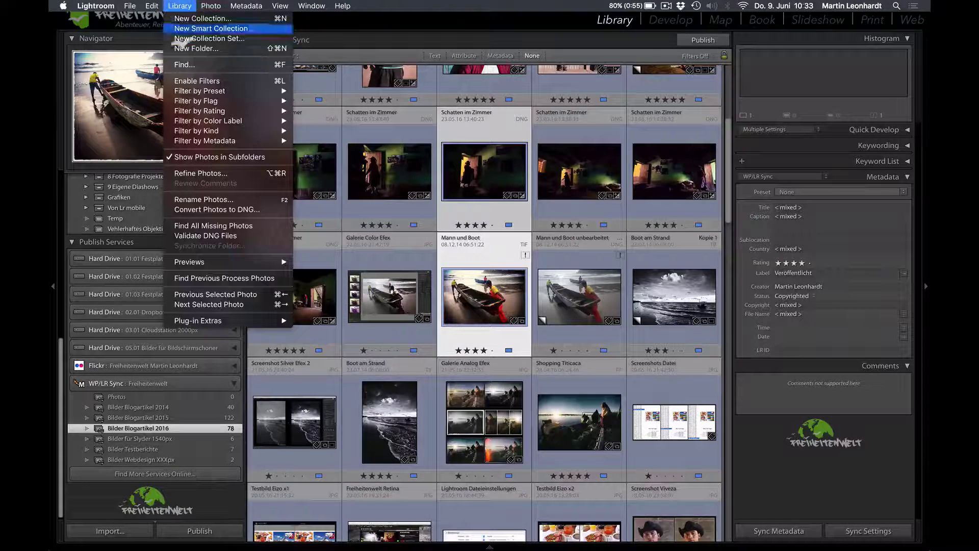
mouse_move(244, 317)
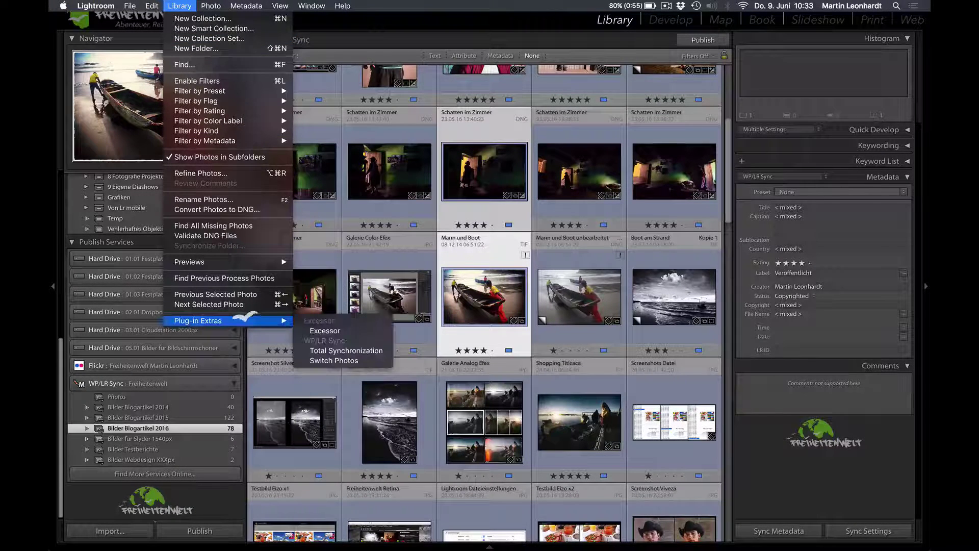
click(334, 361)
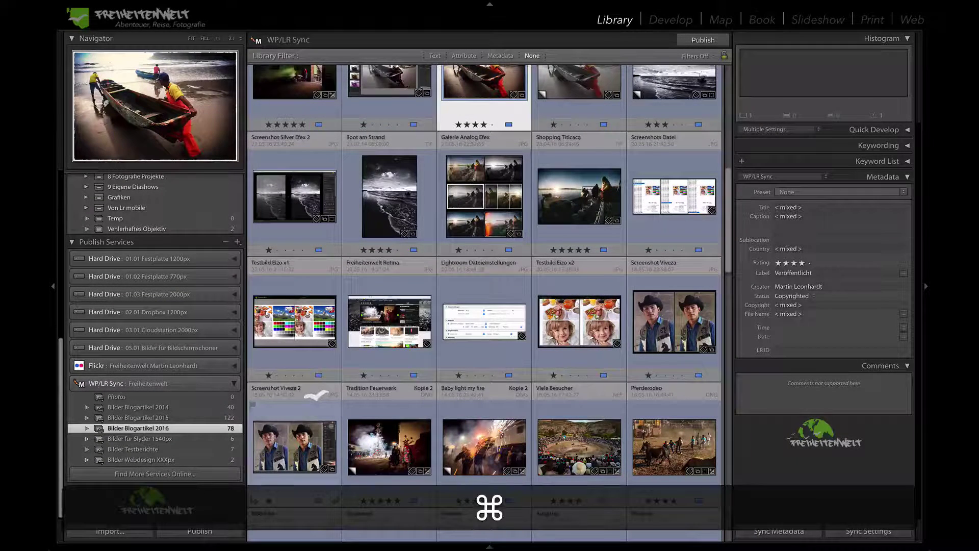
key(super+Tab)
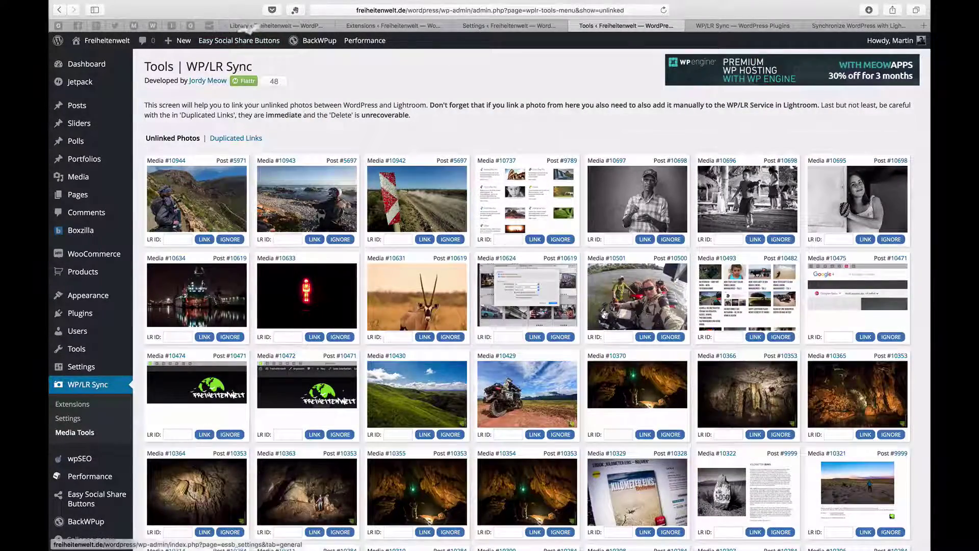
click(249, 25)
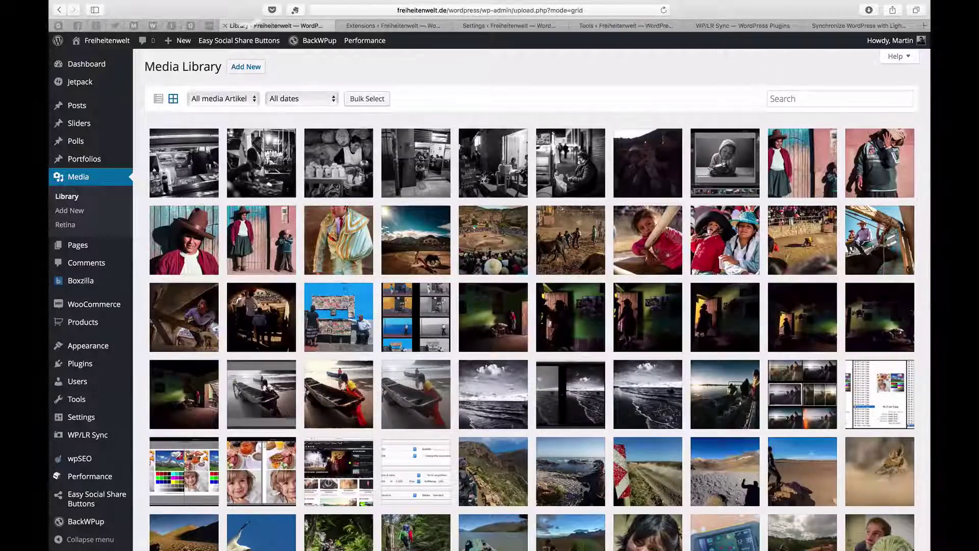
click(357, 25)
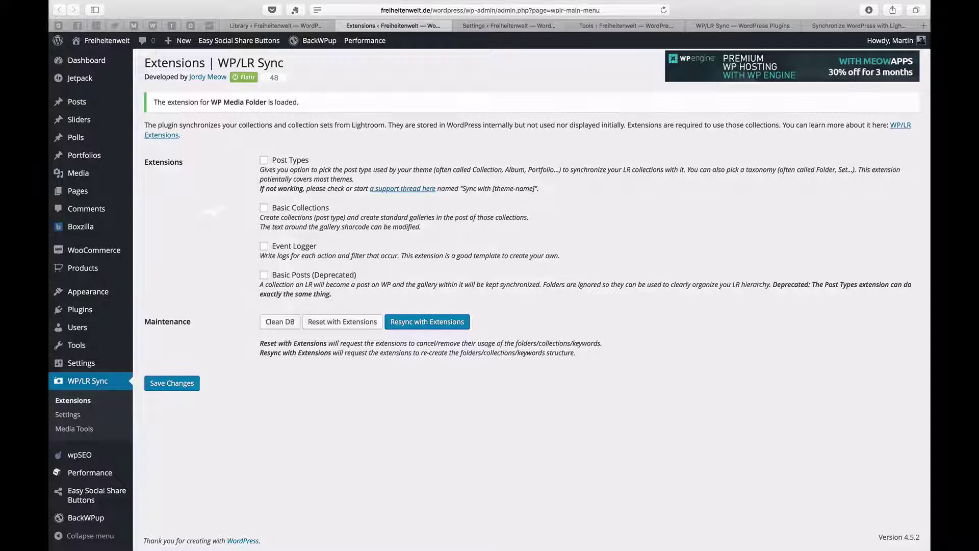
key(ctrl+Tab)
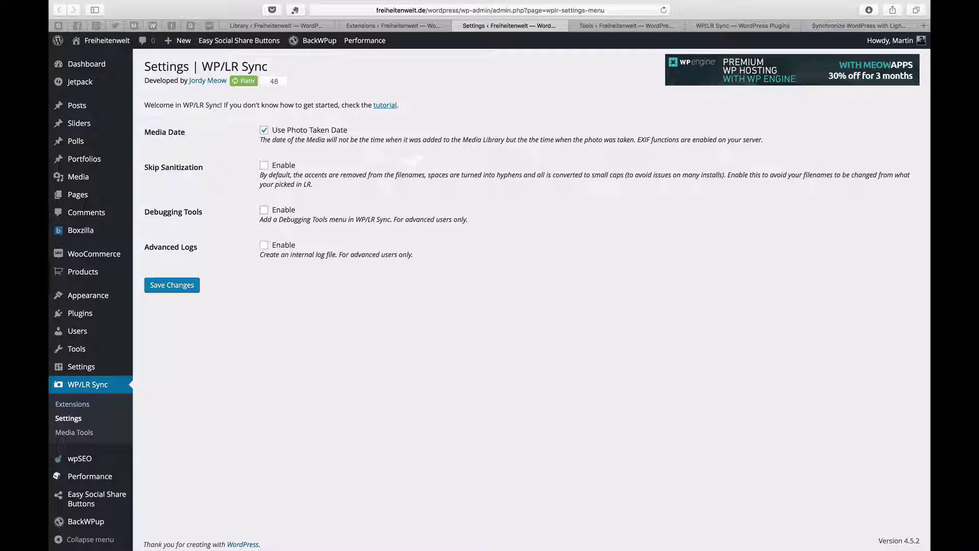
Step: Glance at the Tools tab and WordPress.org's WP/LR Sync plugin page, then return to Lightroom
click(626, 26)
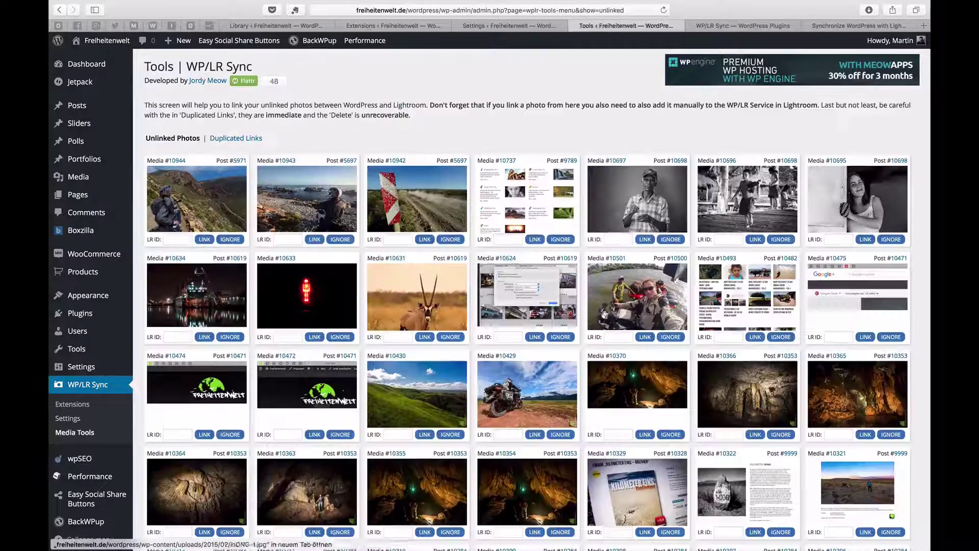
click(734, 26)
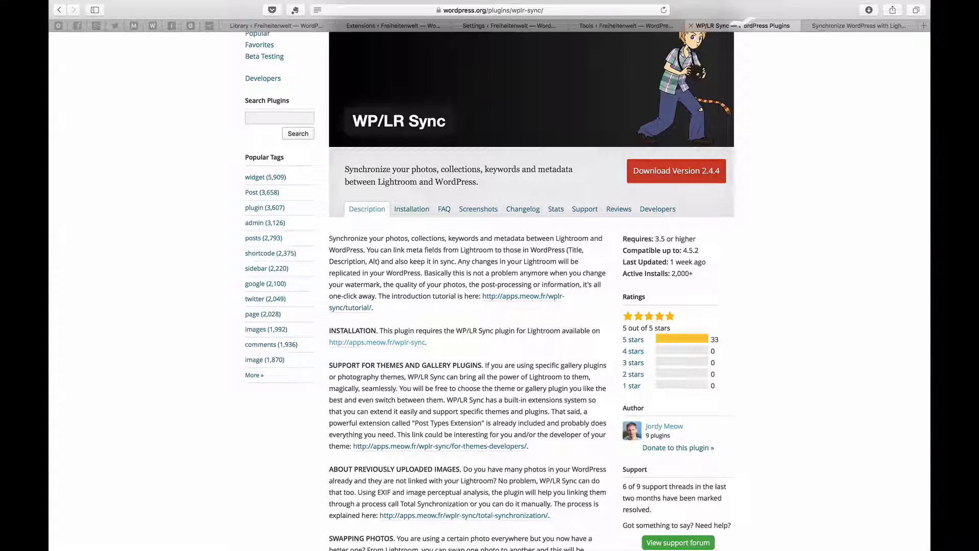
key(super+Tab)
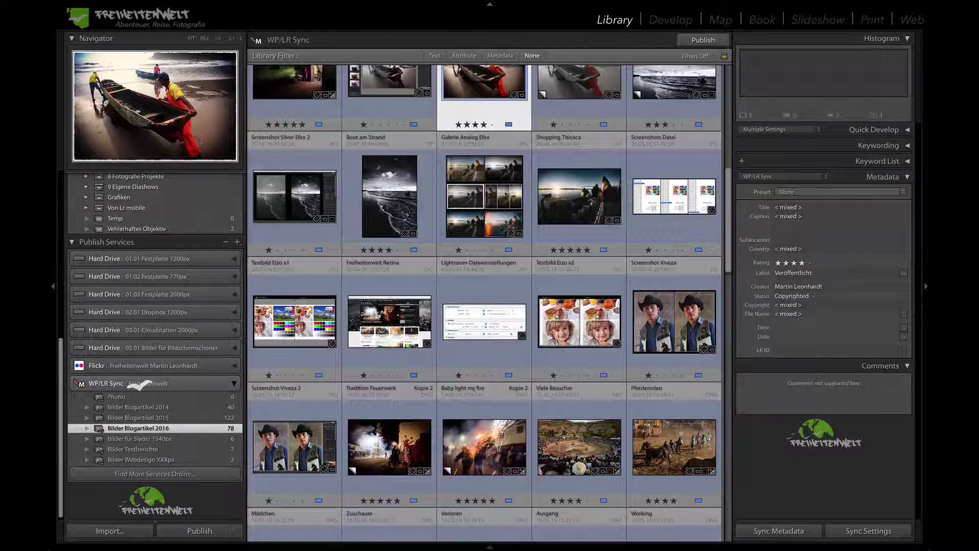
scroll(426, 305, up, 5)
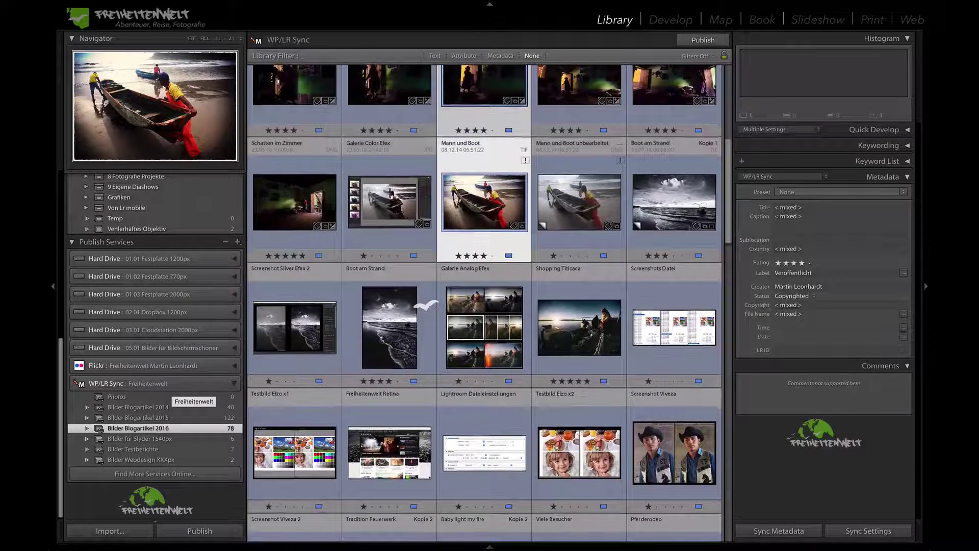